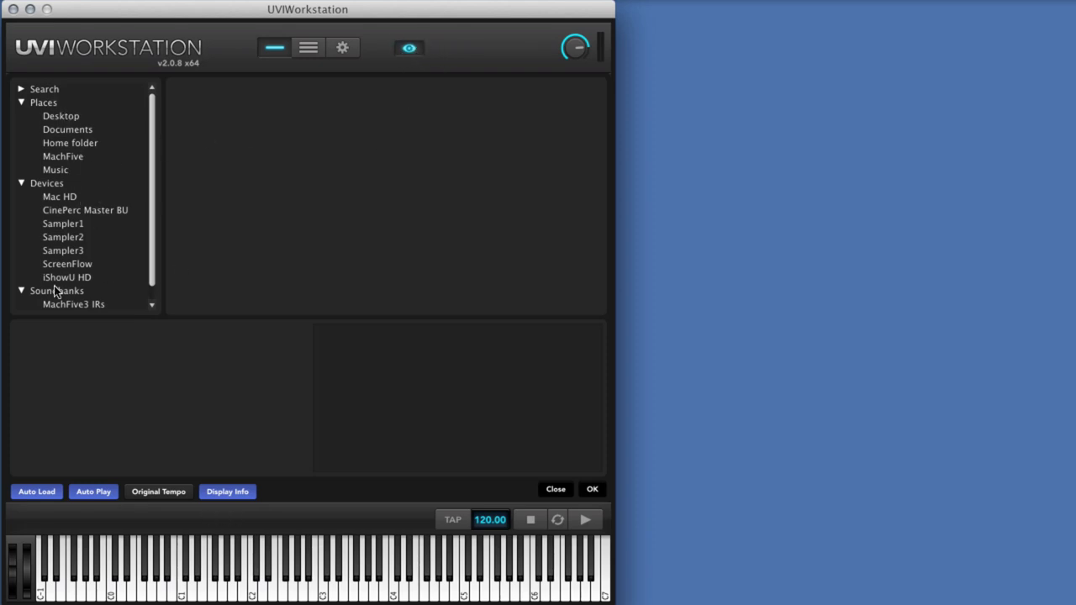
Browse the Sampler1 drive to the MachFive folder's soundbank files
scroll(86, 210, down, 1)
scroll(94, 217, up, 1)
click(75, 224)
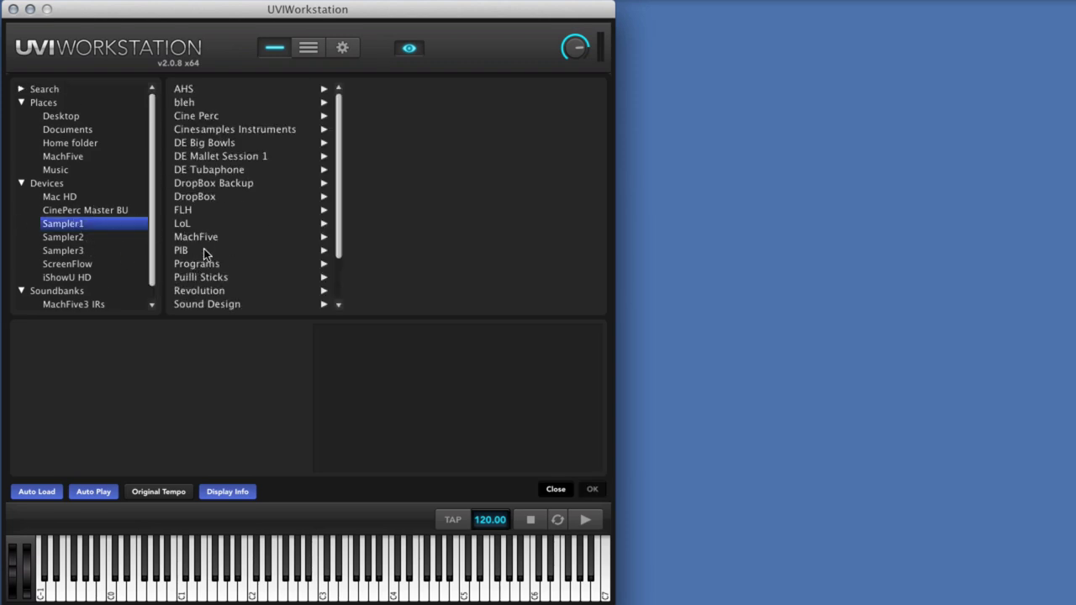
click(77, 160)
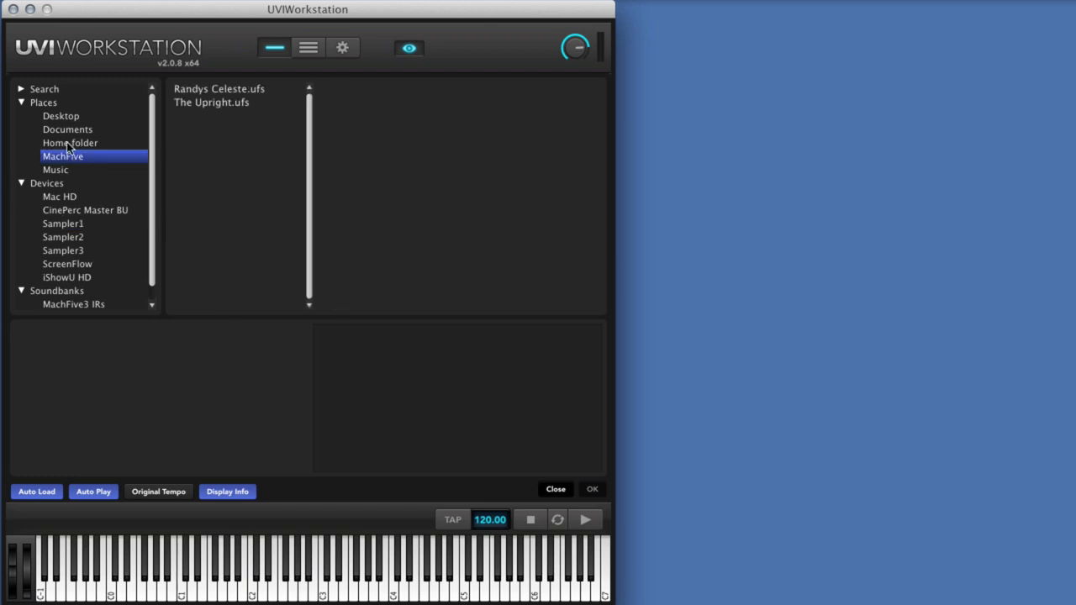
click(61, 224)
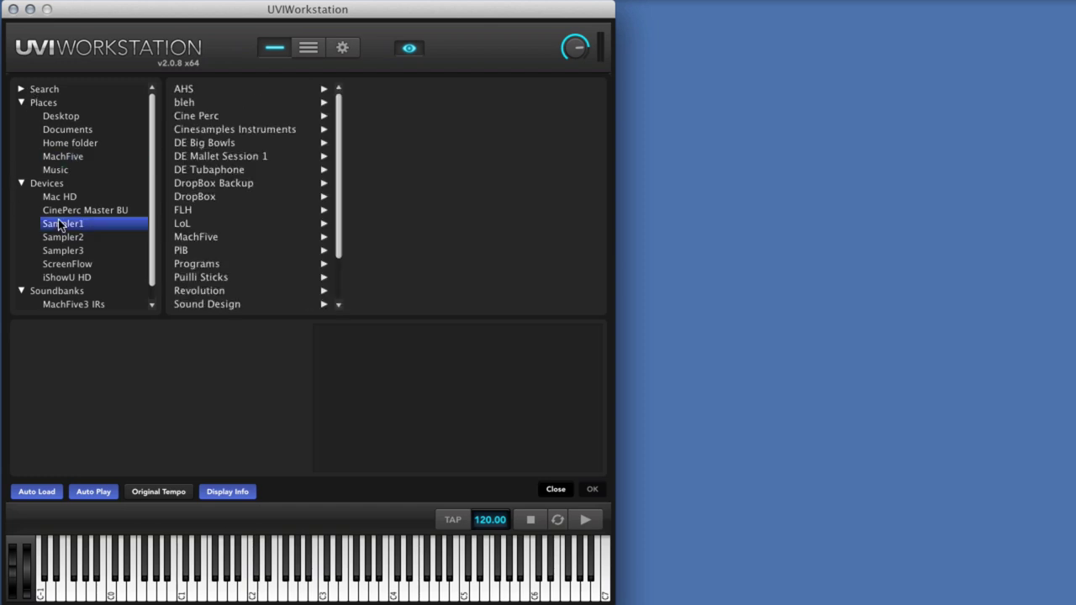
click(206, 237)
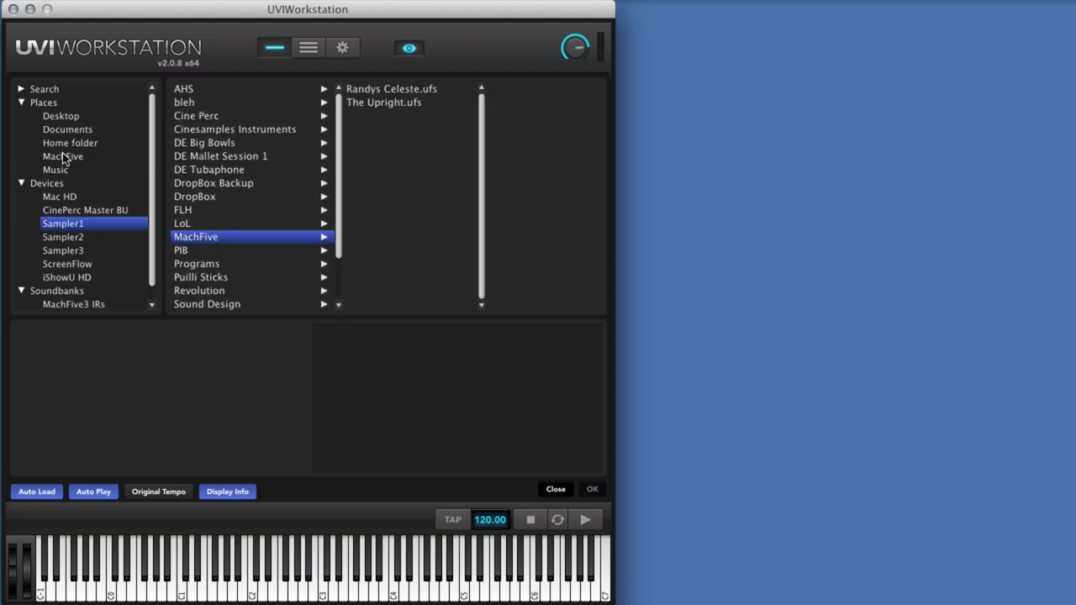
click(64, 158)
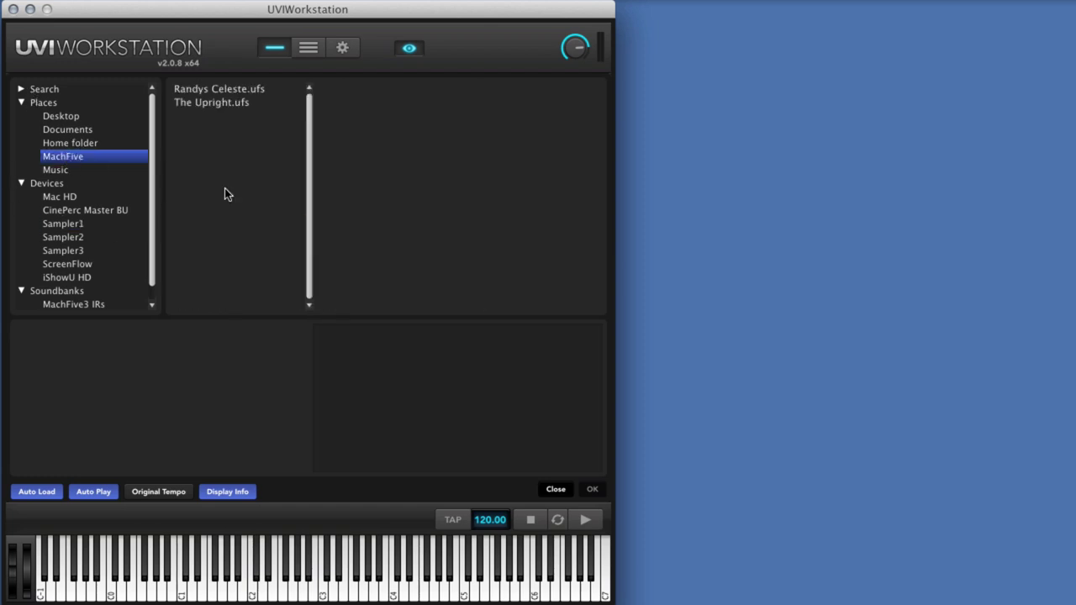
Add Randys Celeste.ufs as a soundbank and select Randys Celeste.M5p to view its credits
click(214, 92)
double_click(212, 89)
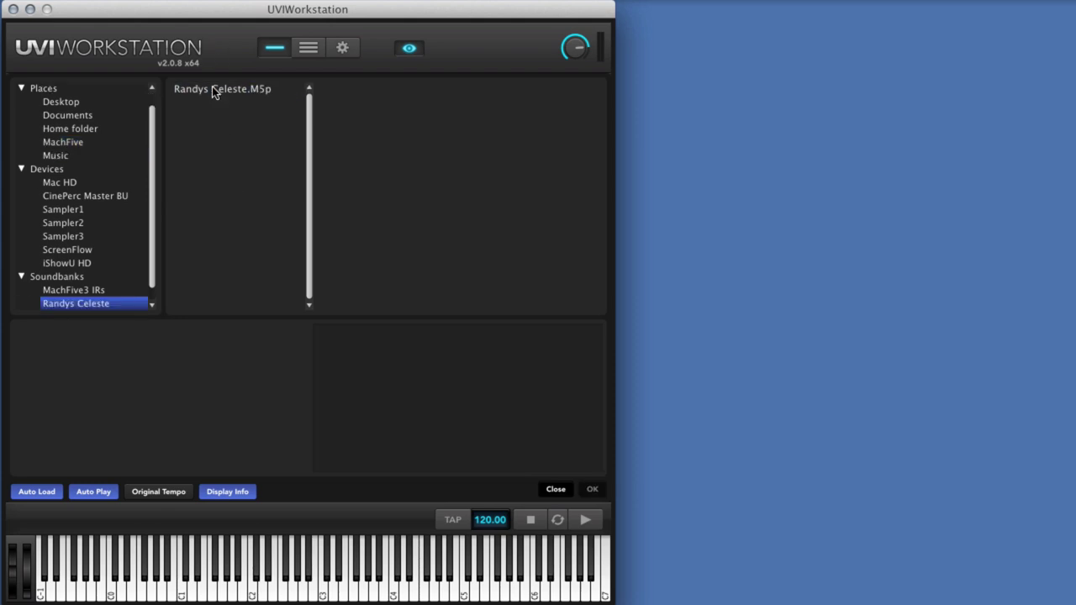
click(215, 94)
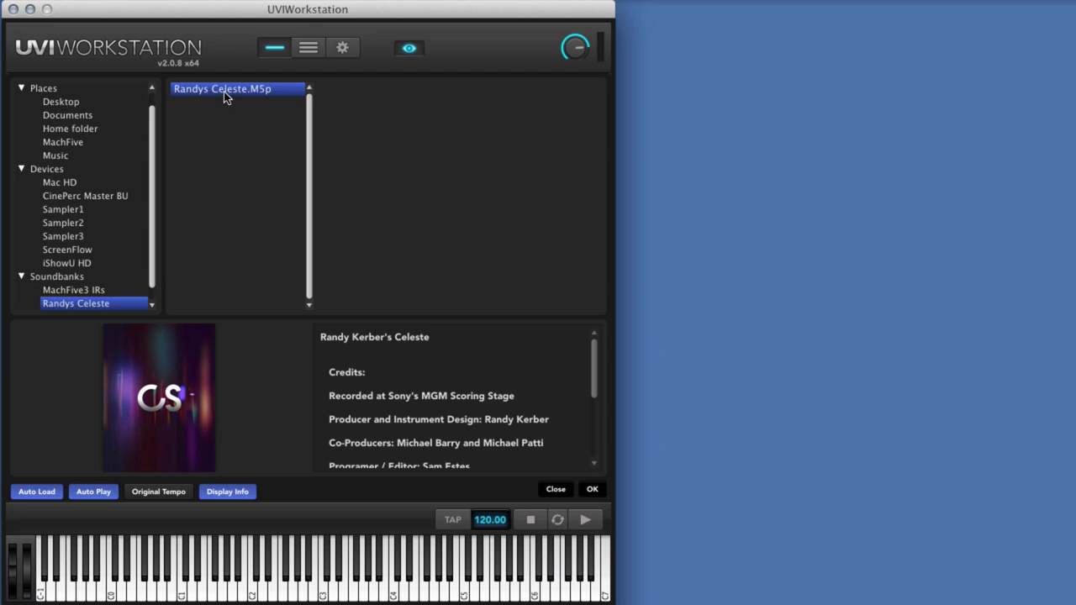
scroll(48, 250, down, 1)
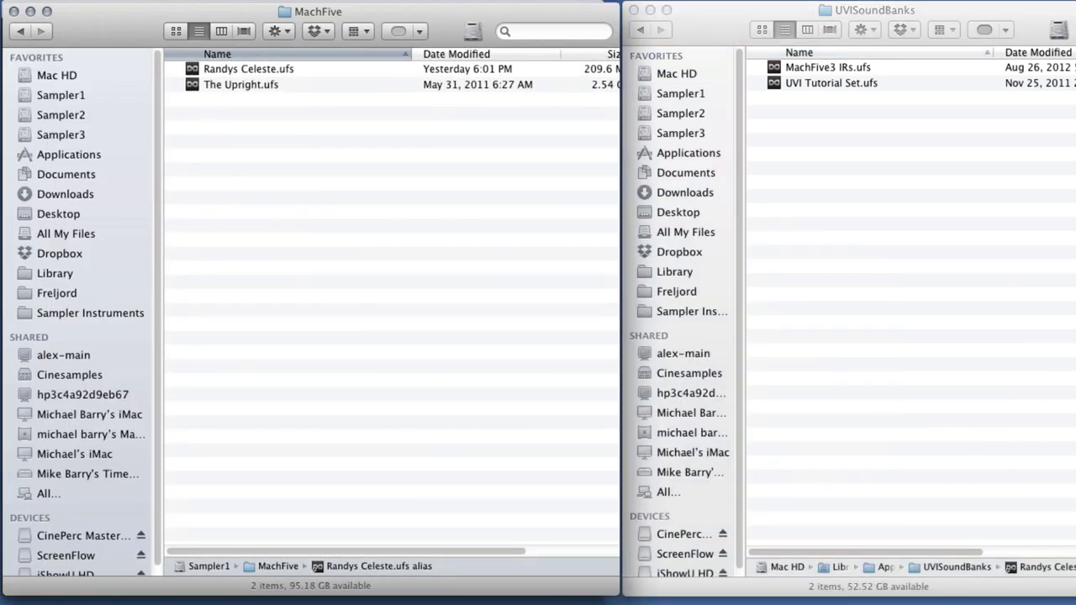
Enlarge the UVISoundBanks window and make an alias of Randys Celeste.ufs
click(911, 379)
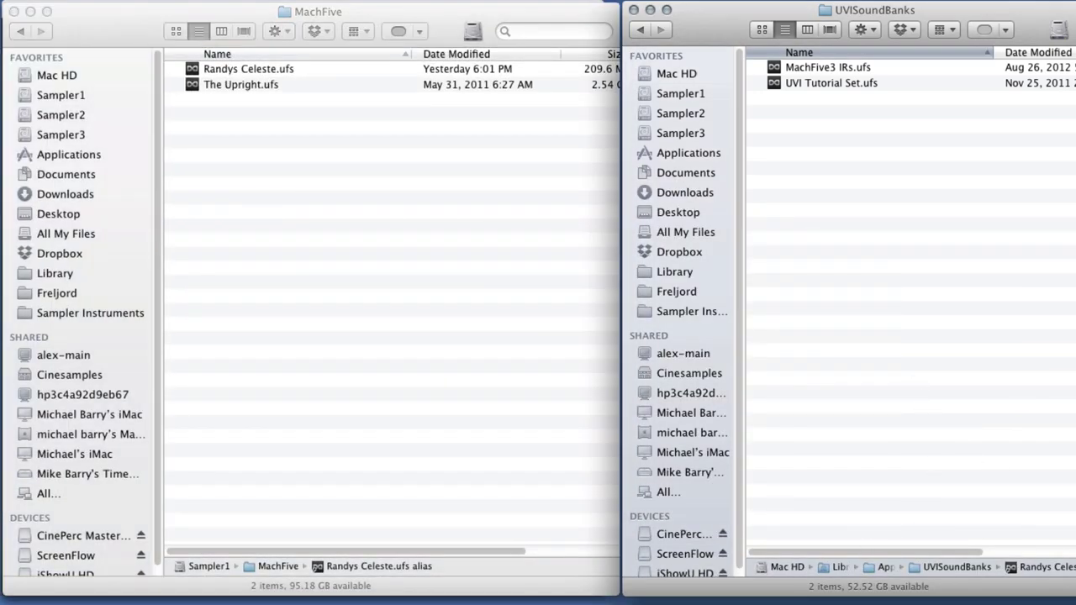
click(667, 9)
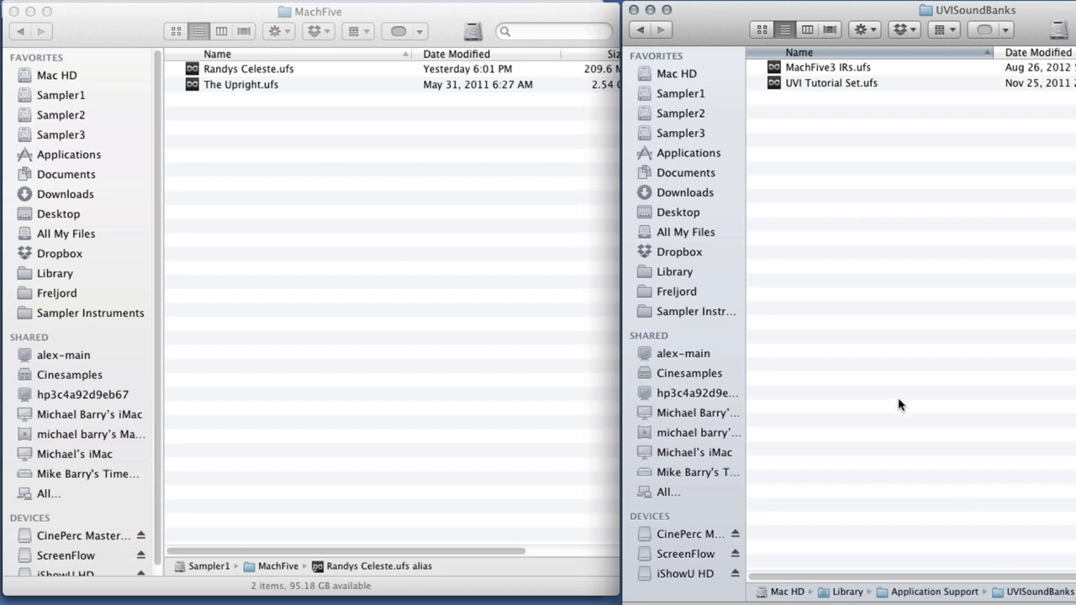
click(248, 71)
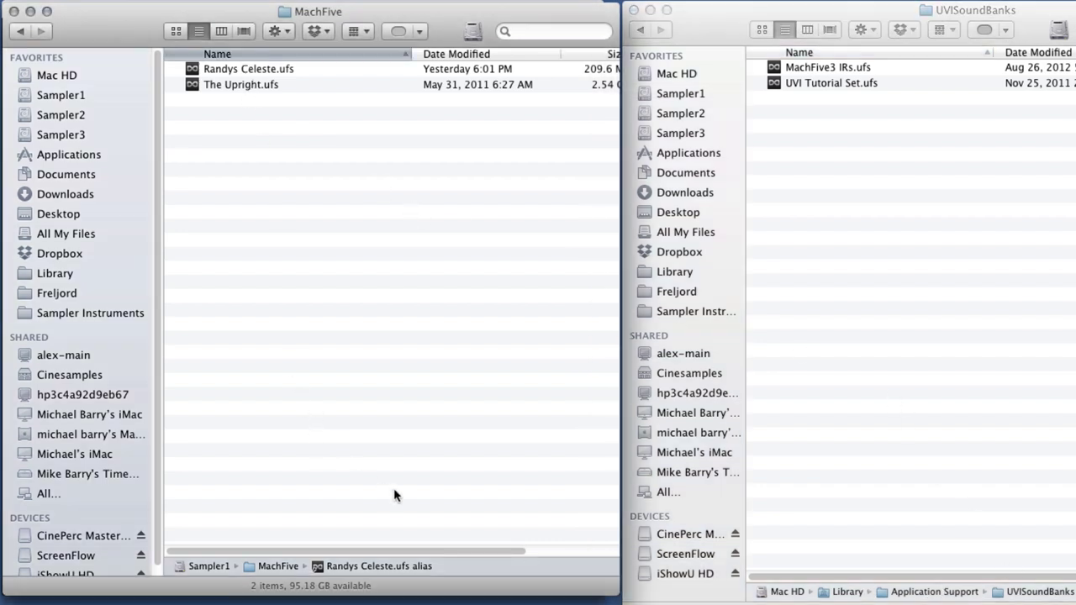
click(235, 70)
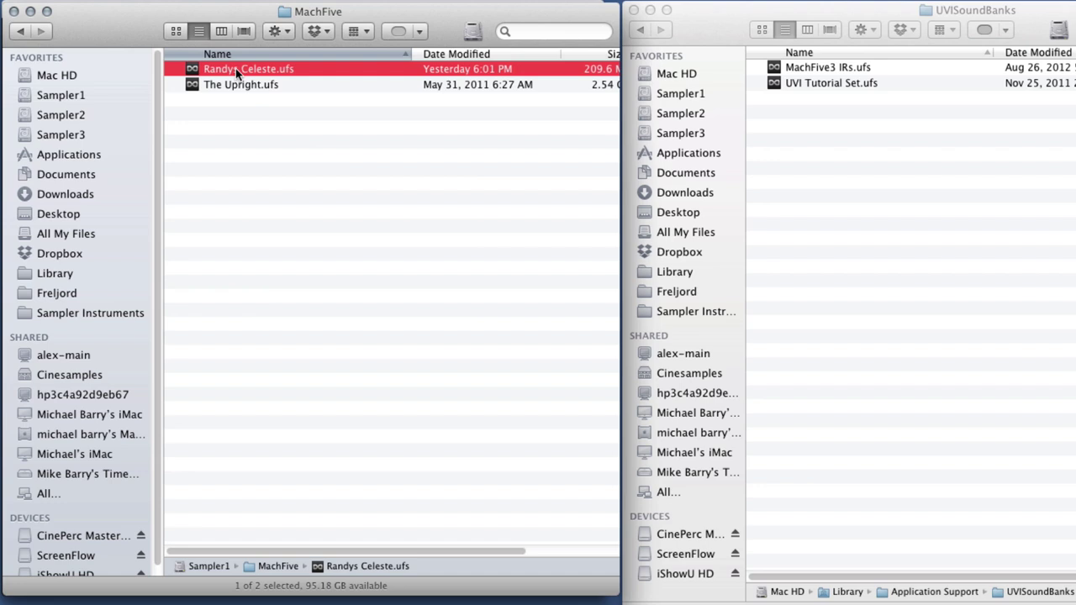
right_click(235, 68)
click(312, 206)
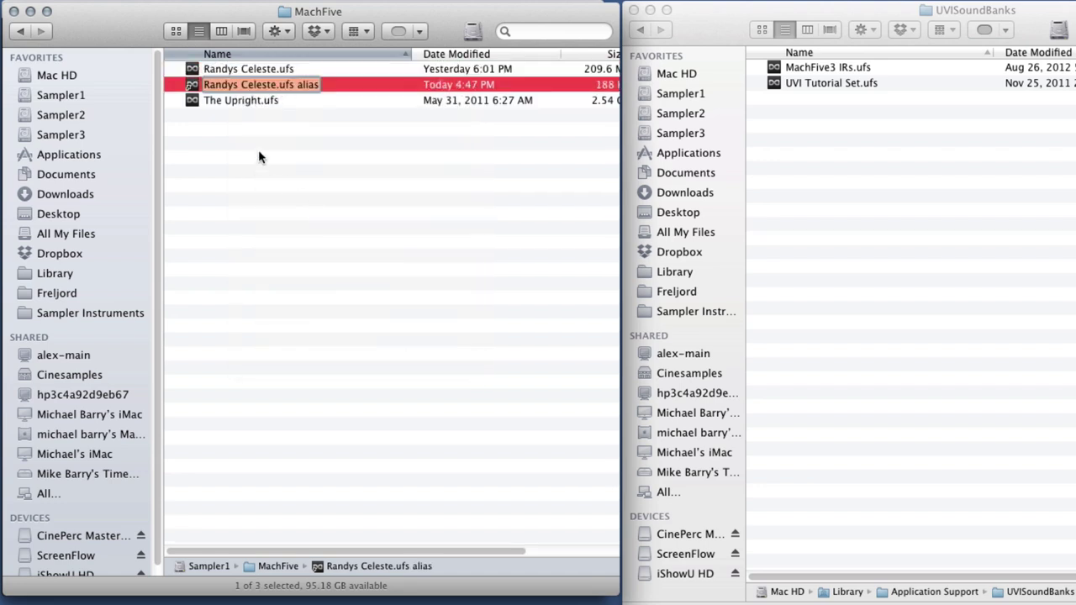
Move the alias into UVISoundBanks and rename it Randys Celeste.ufs
drag(238, 86, 918, 265)
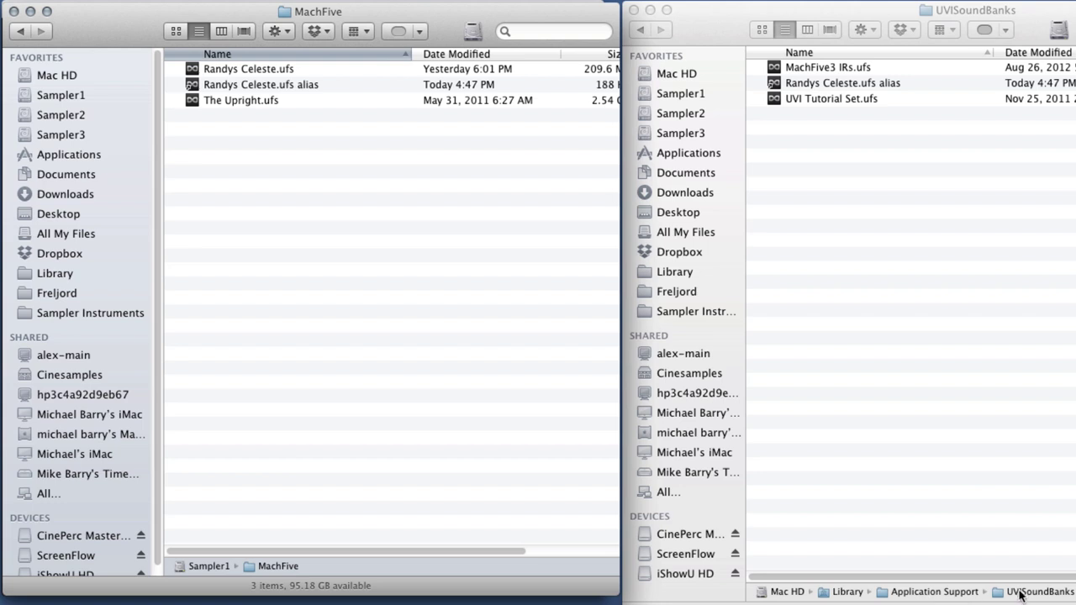
click(837, 87)
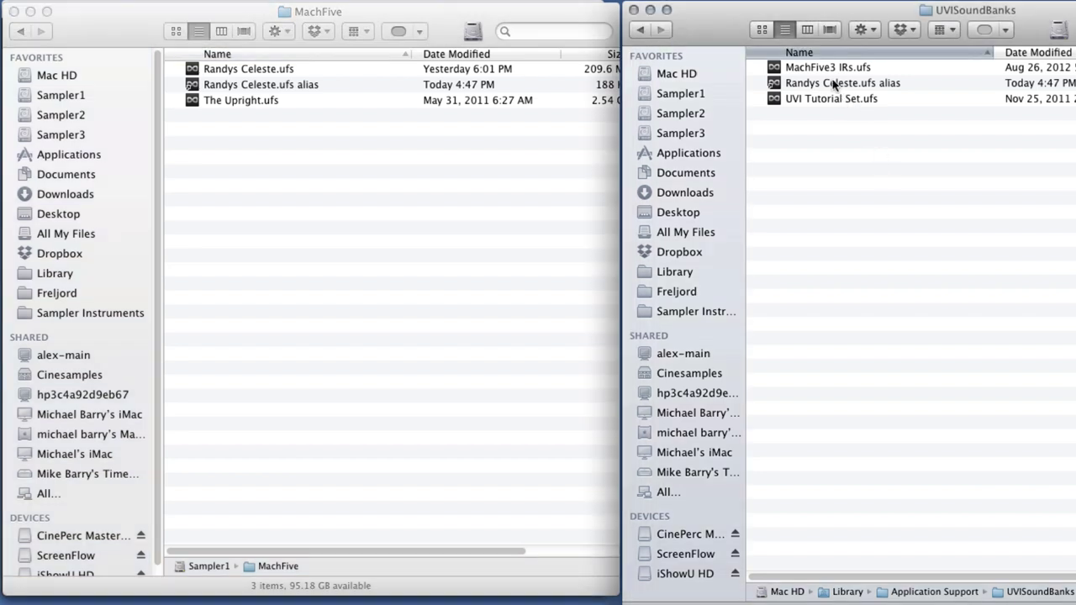
click(879, 84)
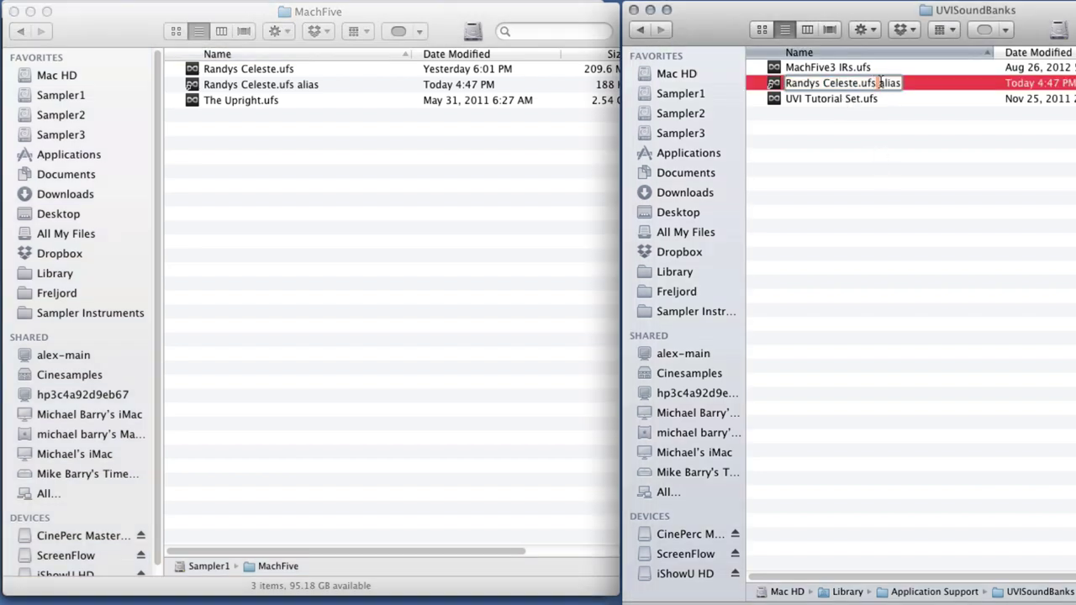
click(922, 203)
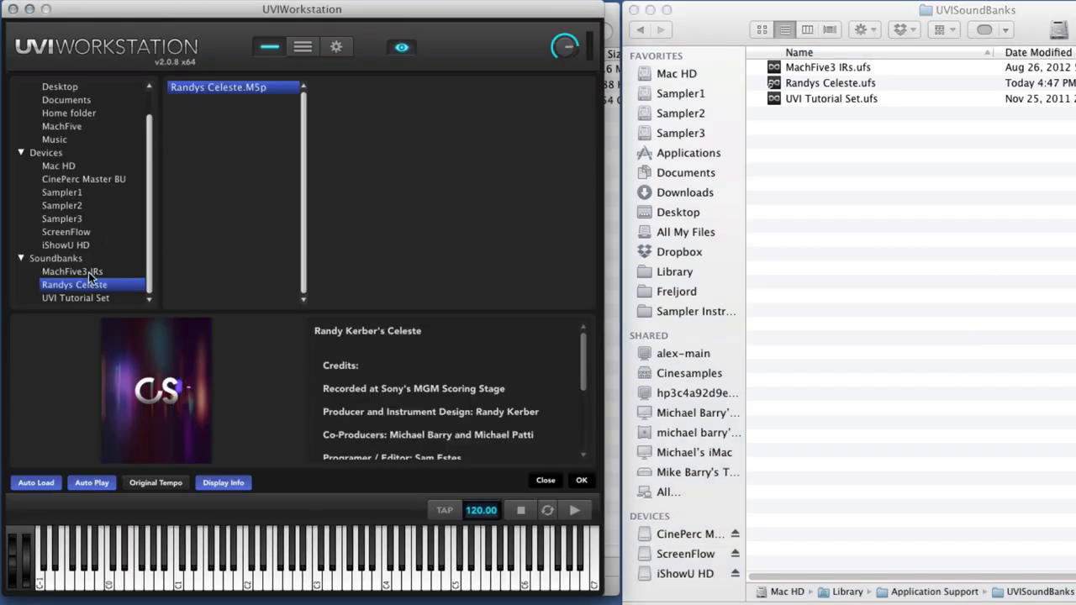
Select the Randys Celeste soundbank and load its Randys Celeste.M5p program into Part 1
click(70, 271)
click(71, 287)
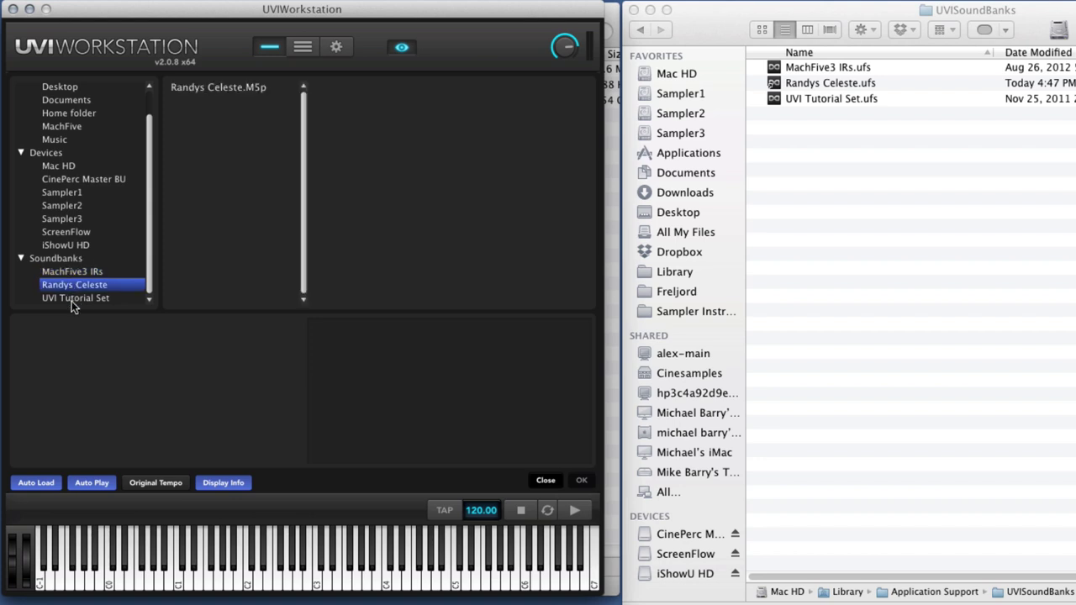
click(72, 300)
click(71, 286)
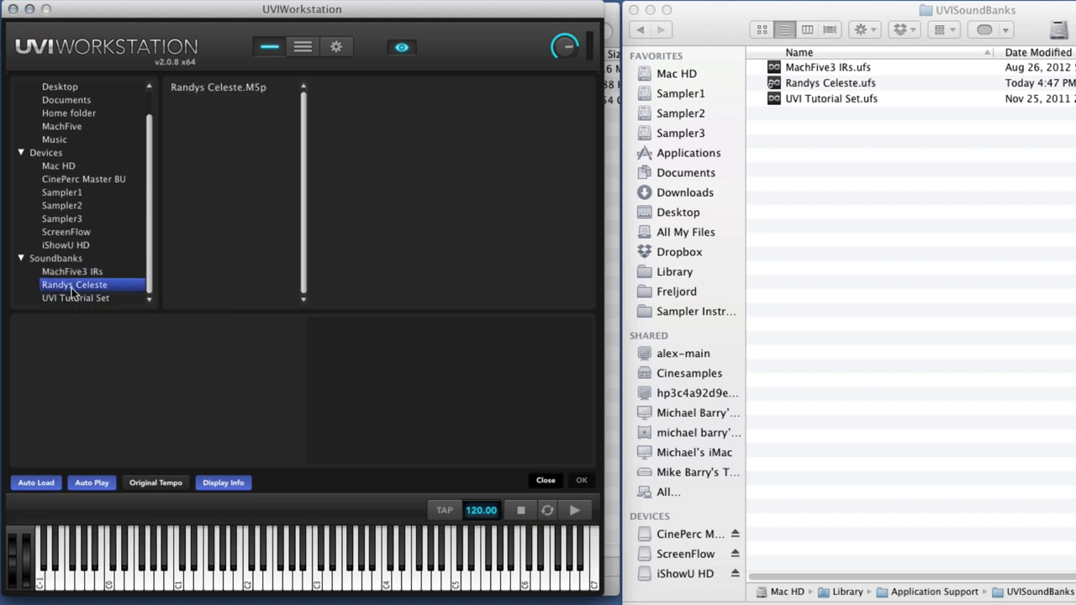
click(226, 87)
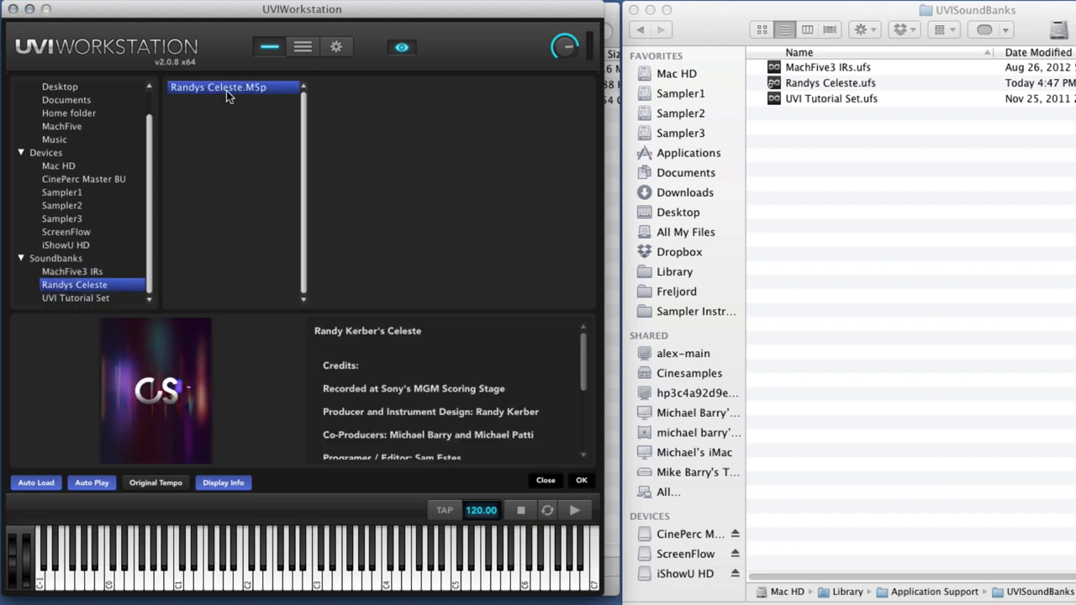
click(582, 481)
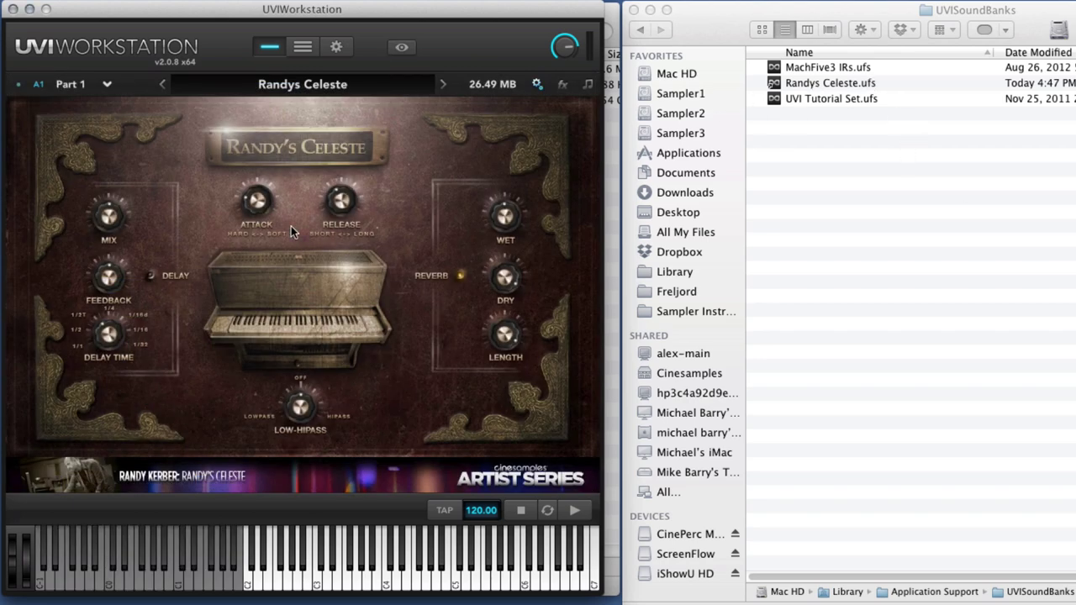
Hide Finder, nudge the window right, and turn the Randy's Celeste Attack to about 174 ms
click(650, 10)
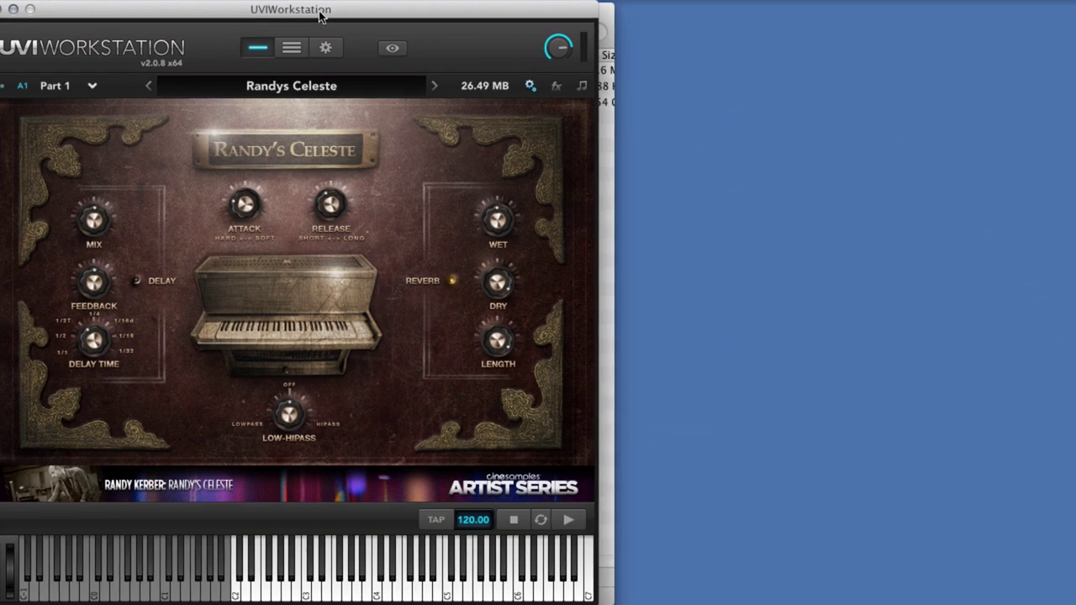
drag(320, 17, 335, 20)
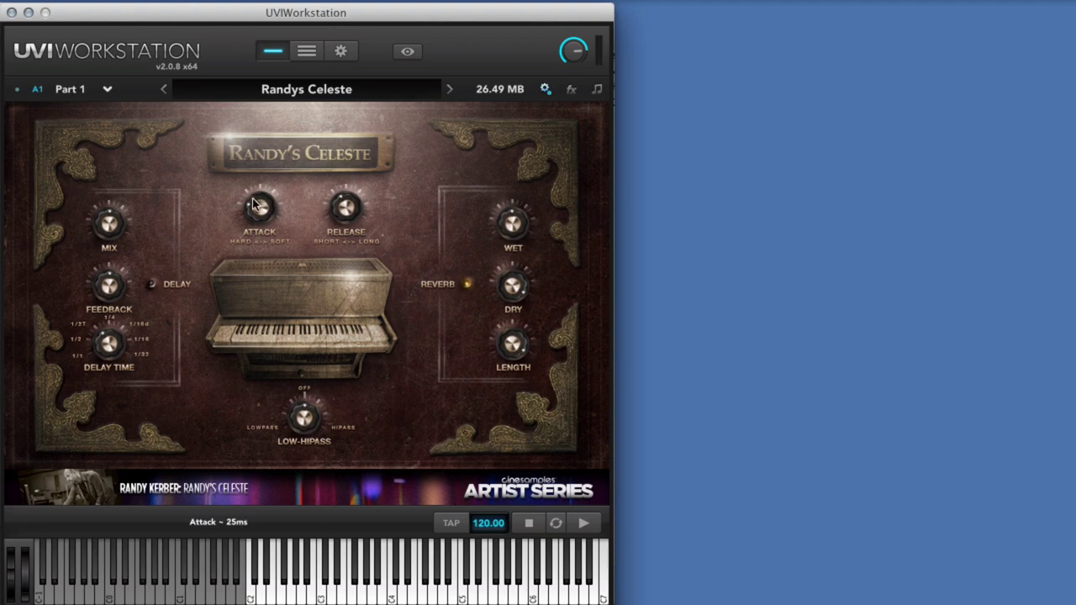
mouse_move(260, 217)
mouse_move(333, 213)
mouse_move(518, 291)
drag(260, 214, 264, 210)
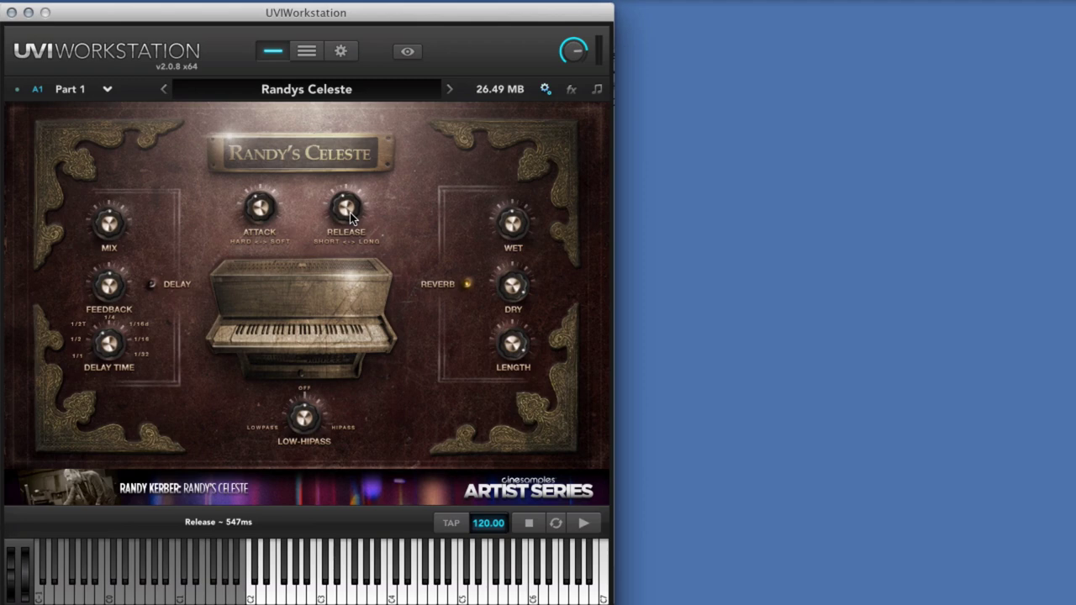
mouse_move(258, 210)
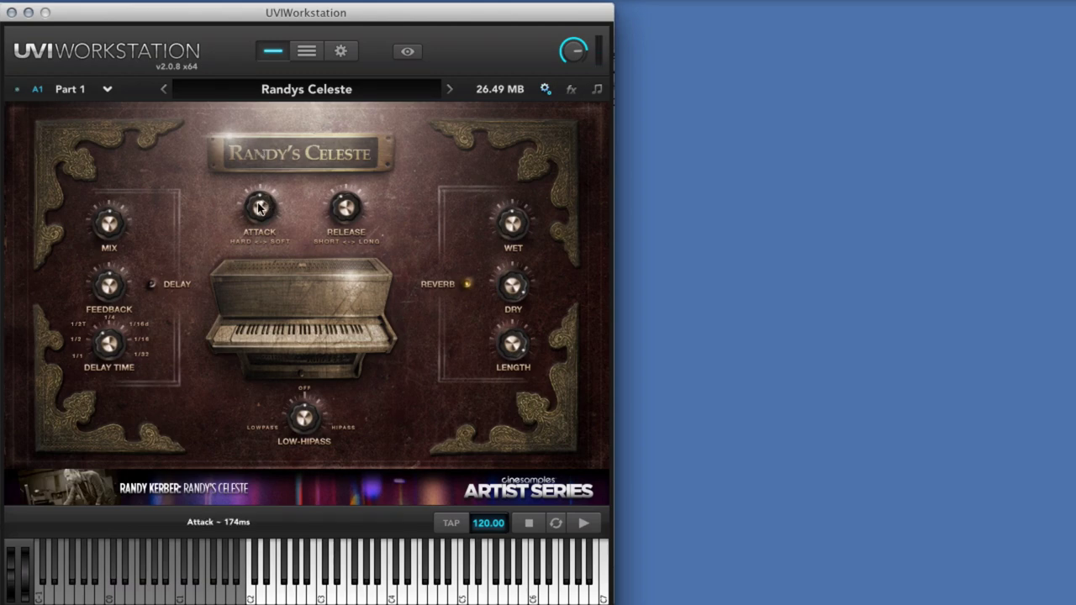
Adjust the attack, lengthen release to about 1116 ms, and set reverb wet near 48% and dry
drag(258, 208, 258, 231)
mouse_move(346, 208)
mouse_down()
mouse_move(345, 160)
mouse_move(347, 214)
mouse_up()
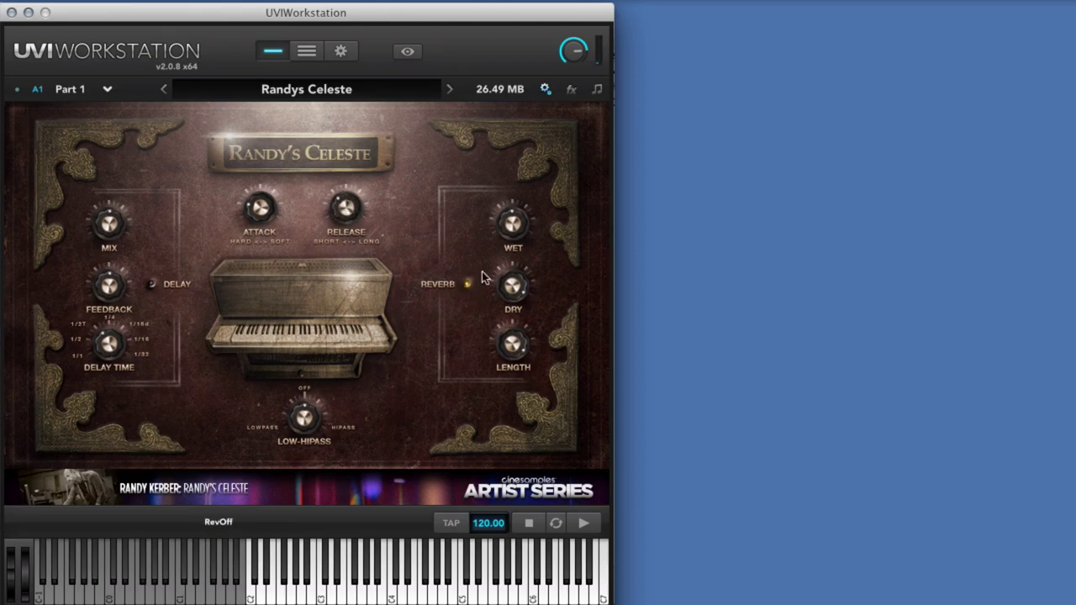
drag(514, 225, 517, 120)
drag(512, 284, 513, 277)
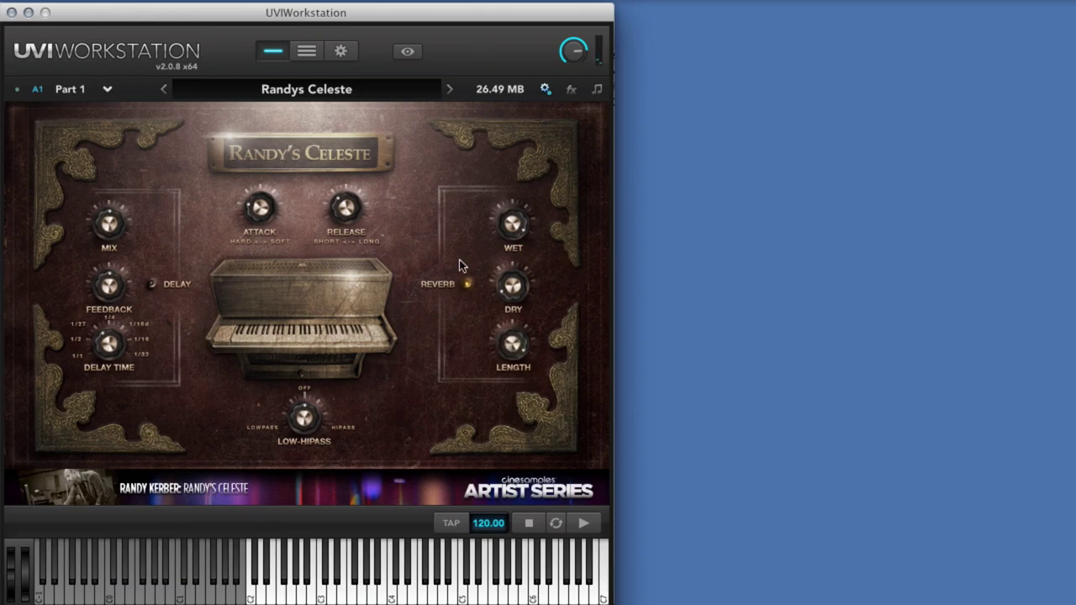
Toggle the reverb off and back on, then the delay on and off again
click(467, 285)
click(464, 288)
click(154, 284)
click(151, 285)
Assign MIDI CC 1 to the Attack knob
right_click(259, 208)
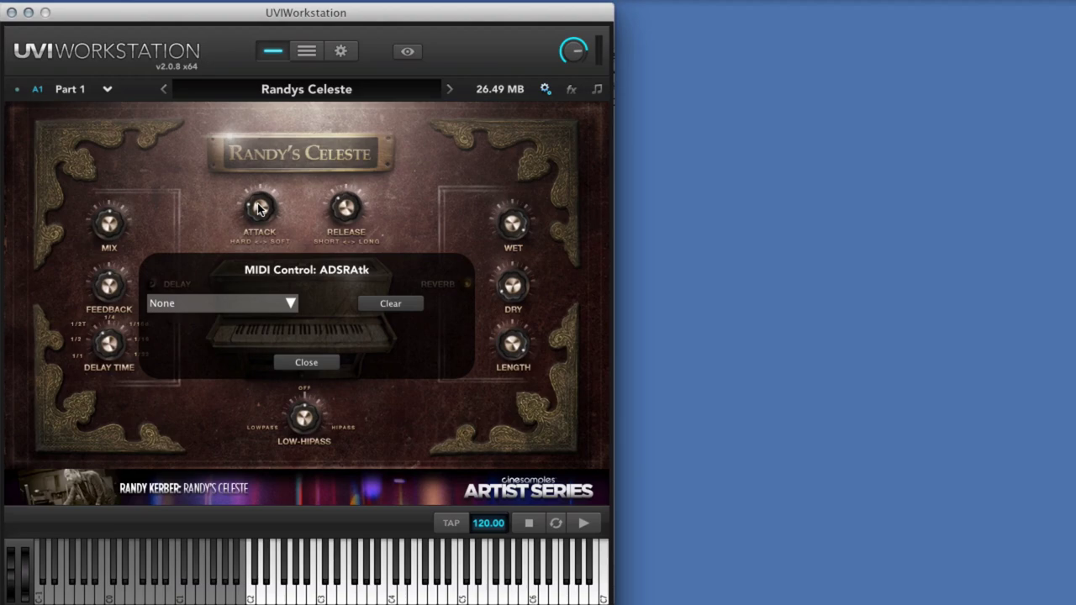
click(218, 306)
click(228, 38)
click(307, 363)
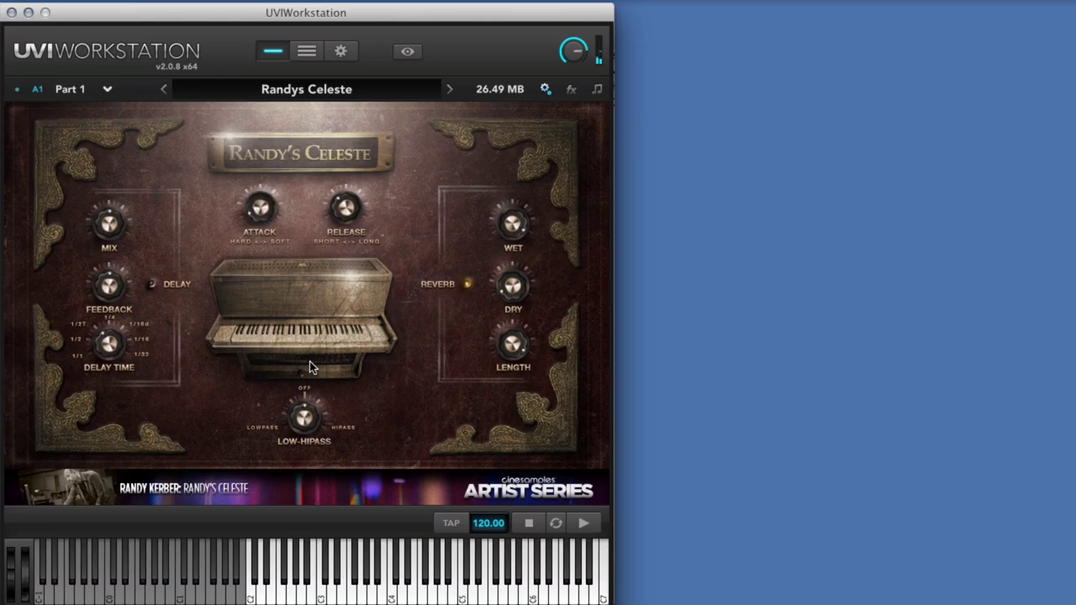
Clear the Attack's MIDI assignment and display the preset's effects chain
right_click(259, 208)
click(383, 304)
click(571, 92)
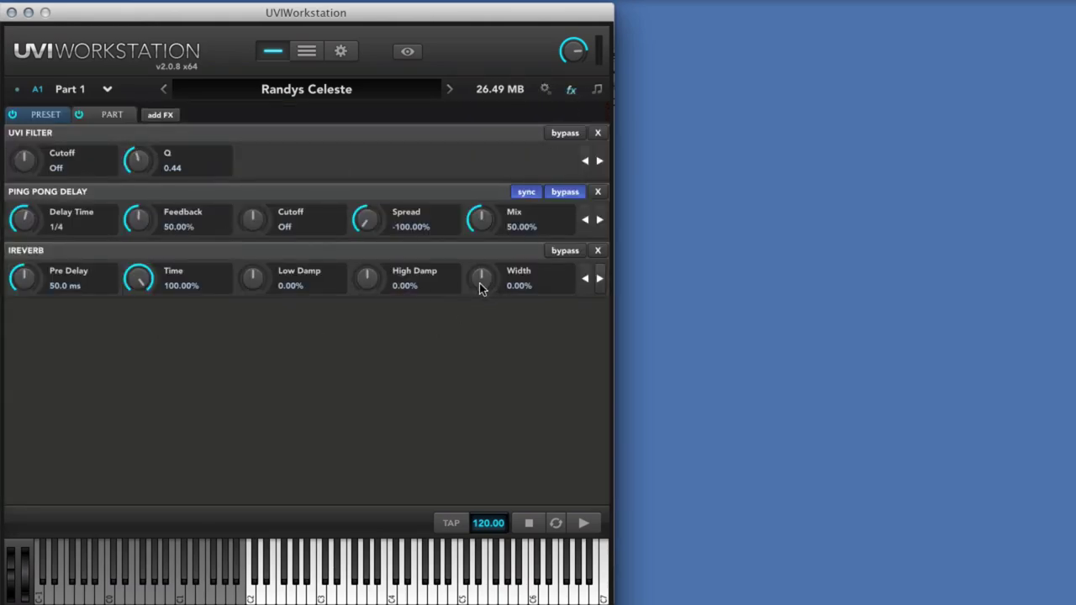
Set the Ping Pong Delay time, briefly unsynced at 4.14 s, to a tempo-synced 1/2
mouse_move(24, 224)
mouse_down()
mouse_move(19, 203)
mouse_move(20, 228)
mouse_up()
click(528, 193)
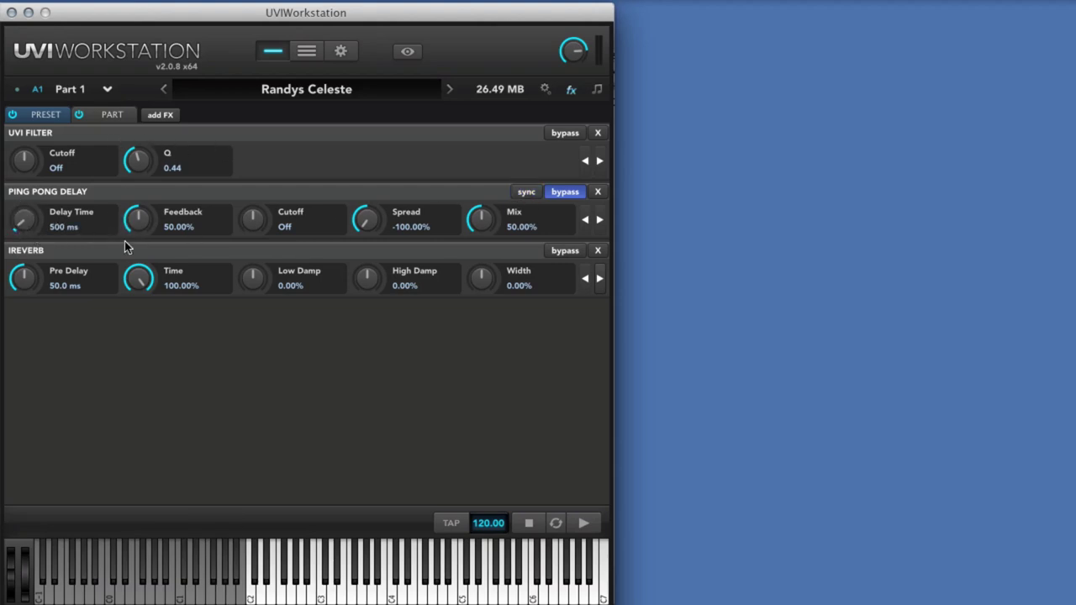
drag(31, 215, 33, 270)
click(520, 195)
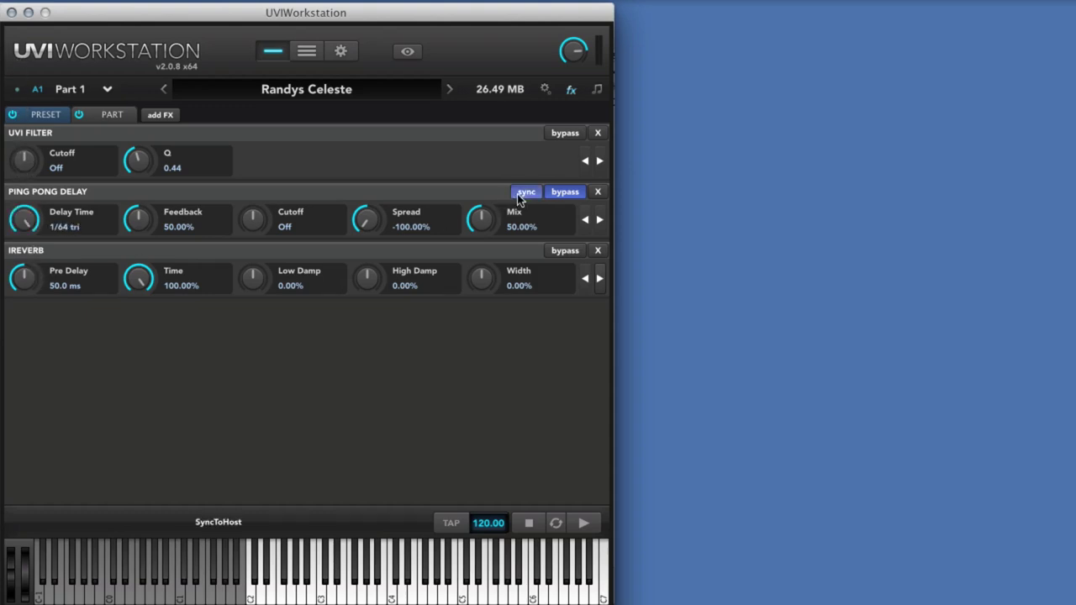
drag(38, 225, 41, 332)
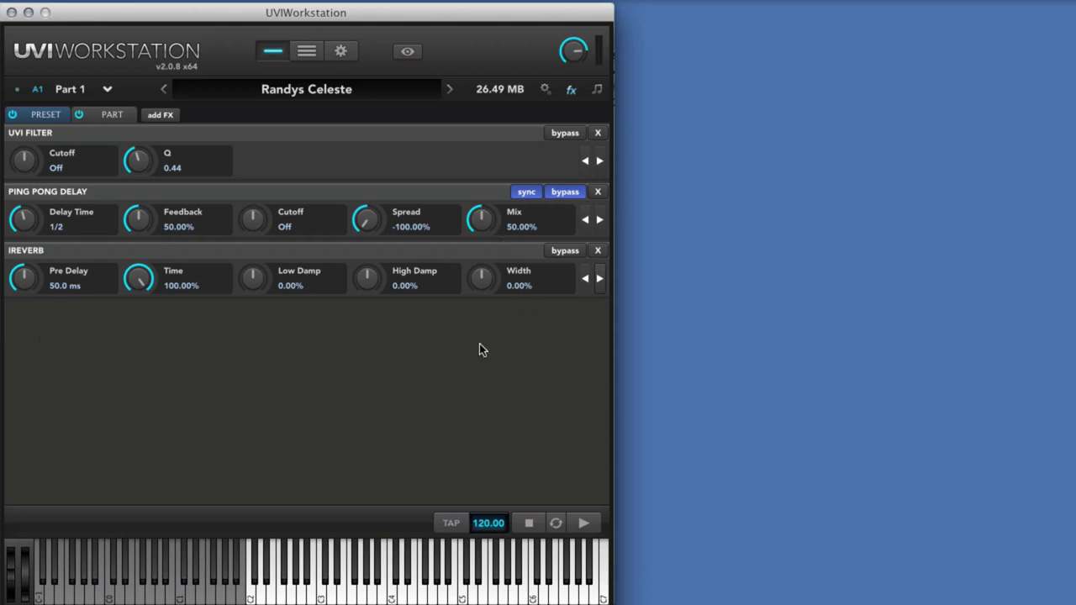
Add the Miscellaneous Robotizer effect to the chain, then remove it
click(158, 115)
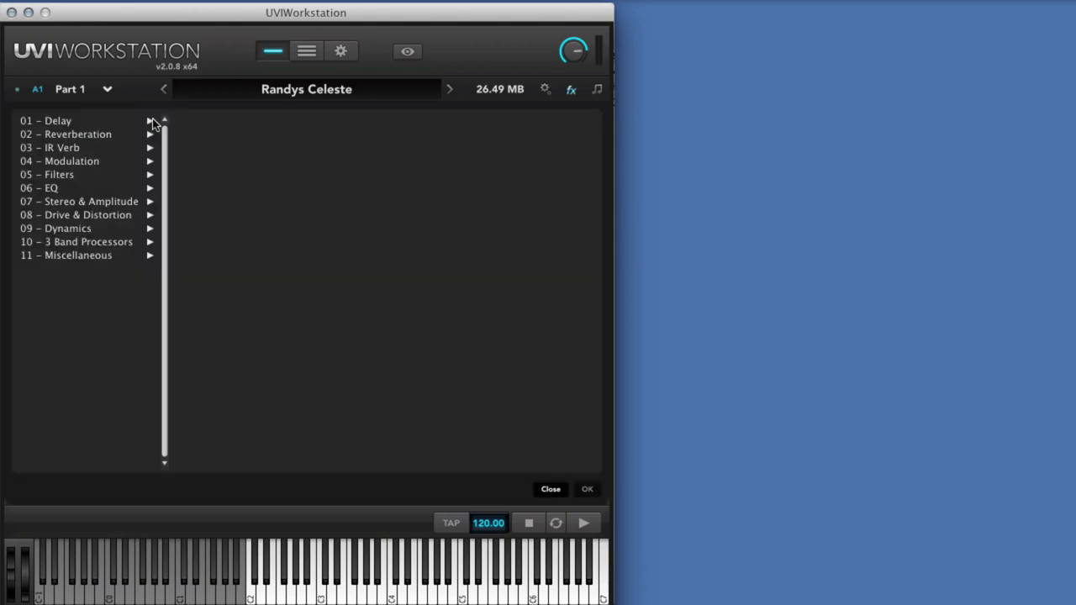
click(79, 258)
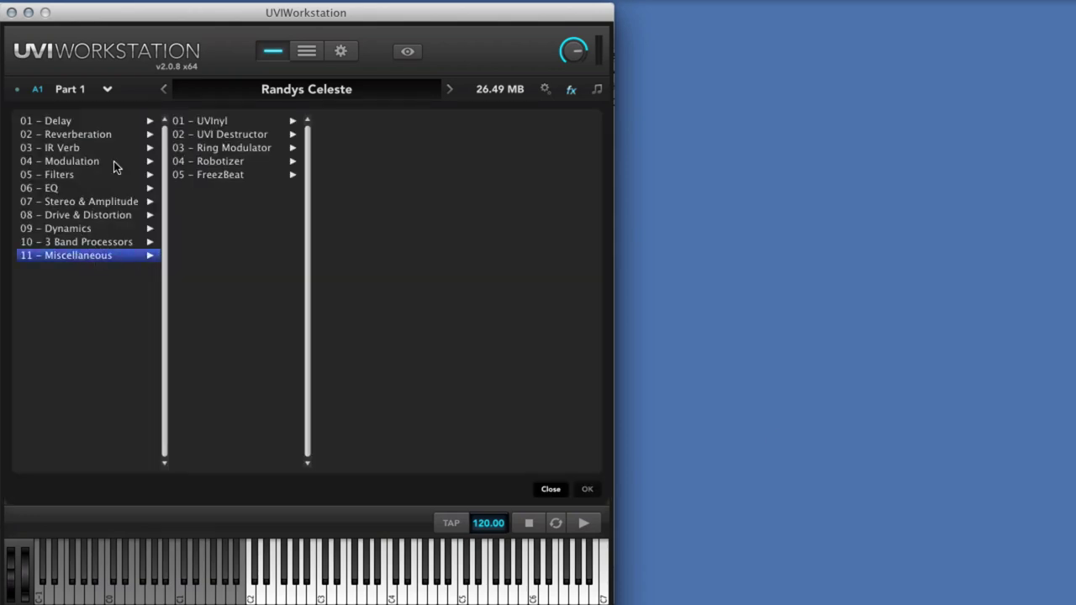
click(208, 162)
double_click(340, 137)
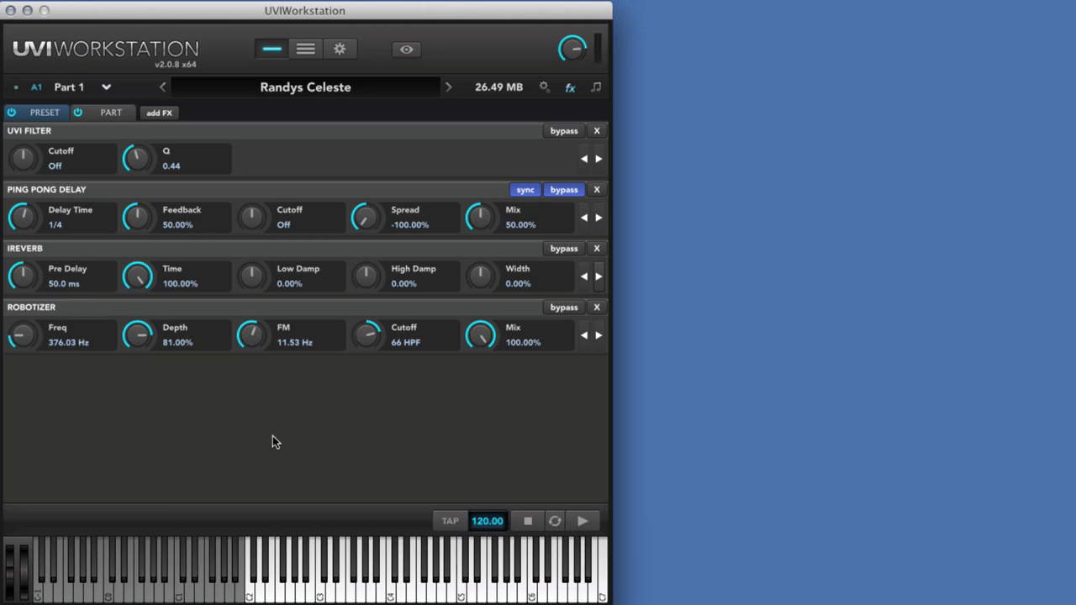
click(596, 307)
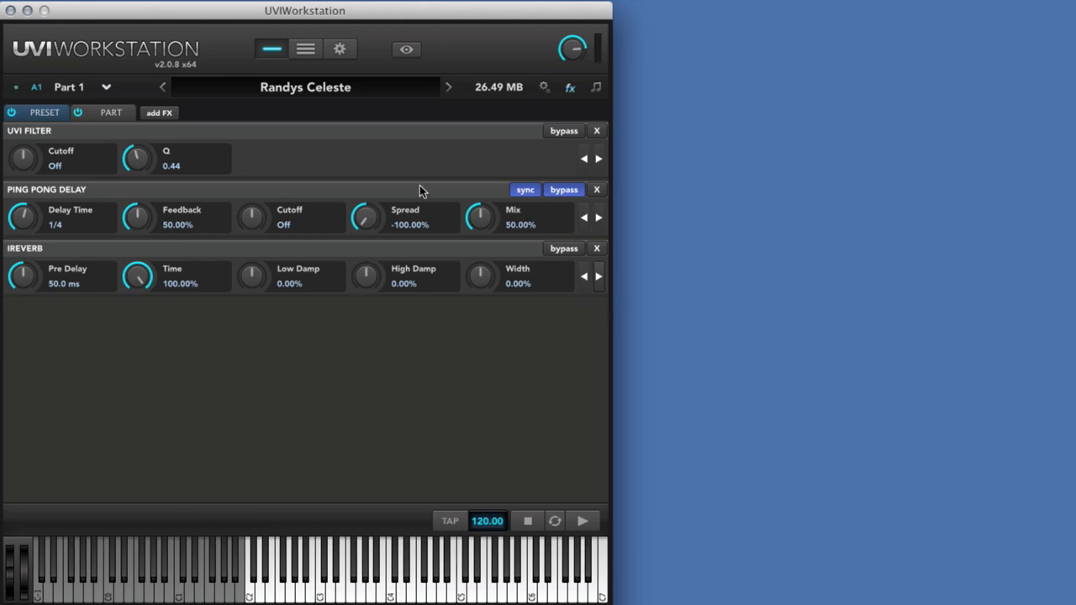
Add UVI drive with the Bad Radio preset from Drive & Distortion
click(153, 112)
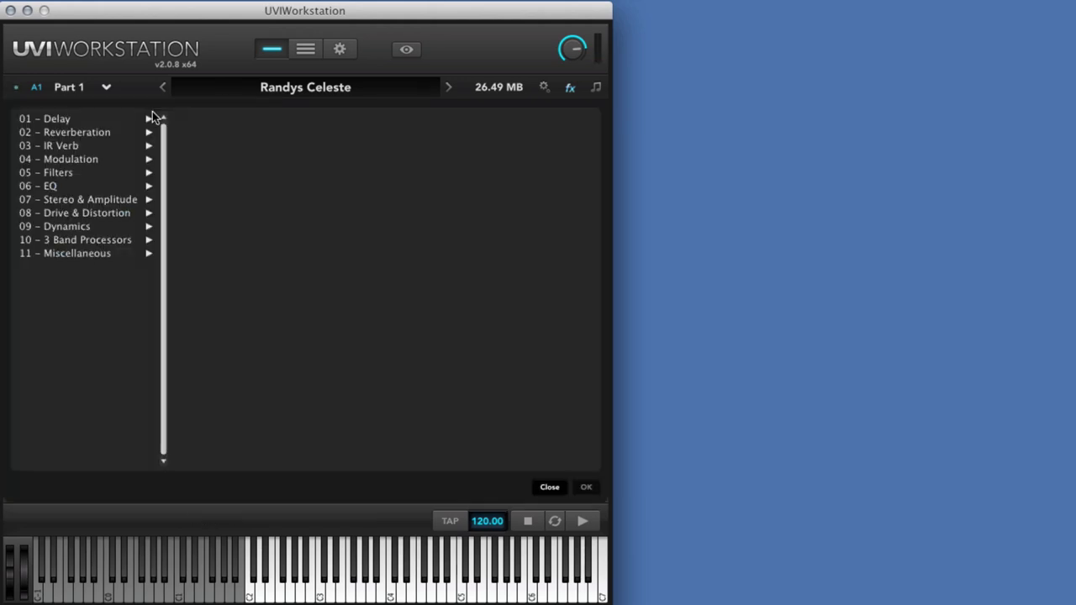
click(69, 213)
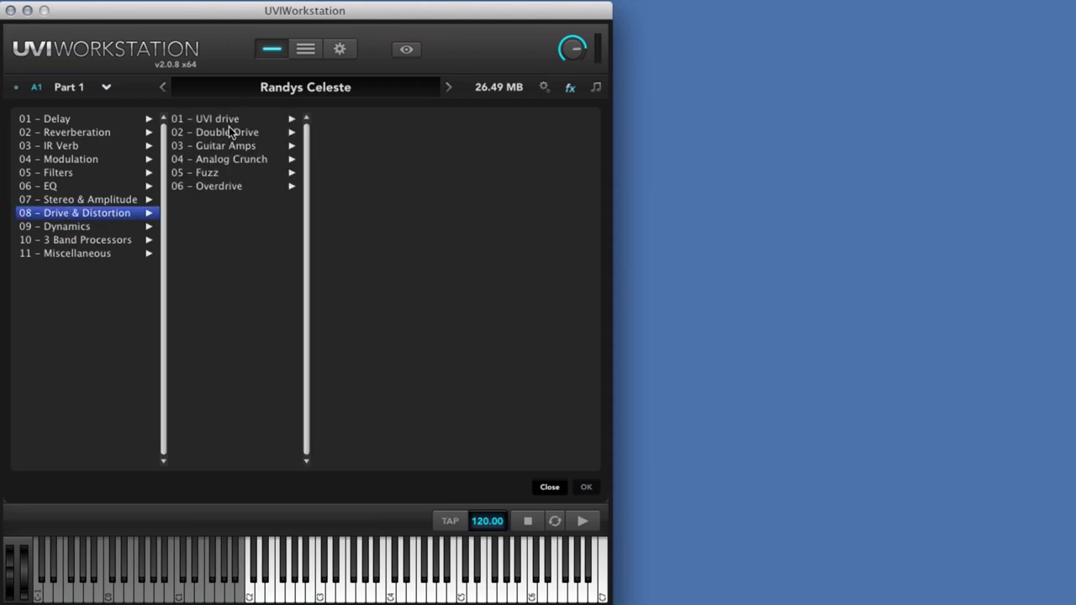
click(230, 118)
click(349, 132)
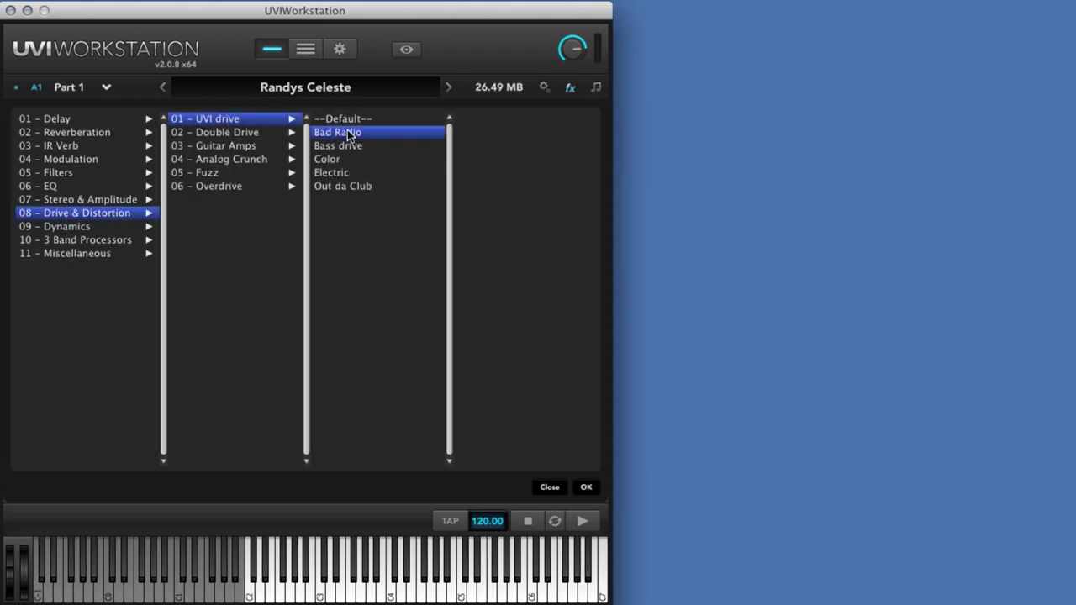
double_click(349, 133)
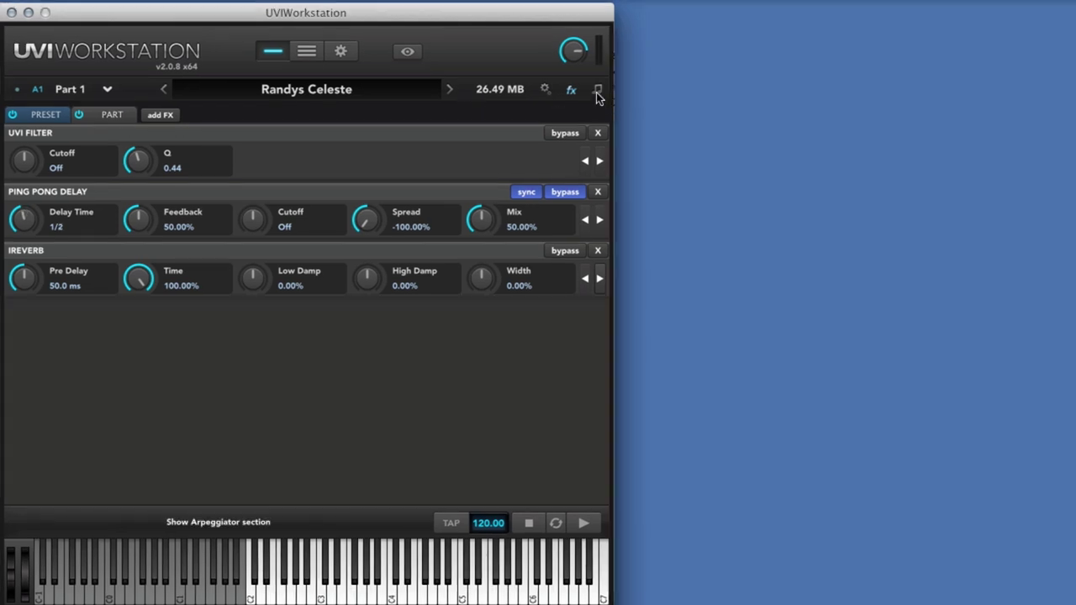
Enable the arpeggiator and step through presets to Hunderhand and Malicious
click(596, 88)
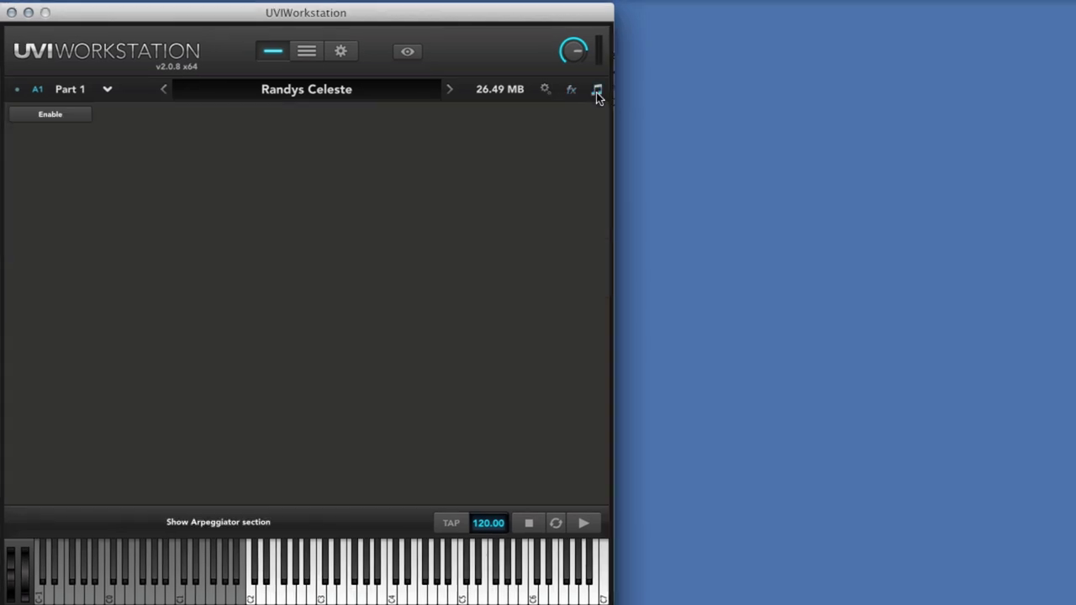
click(62, 119)
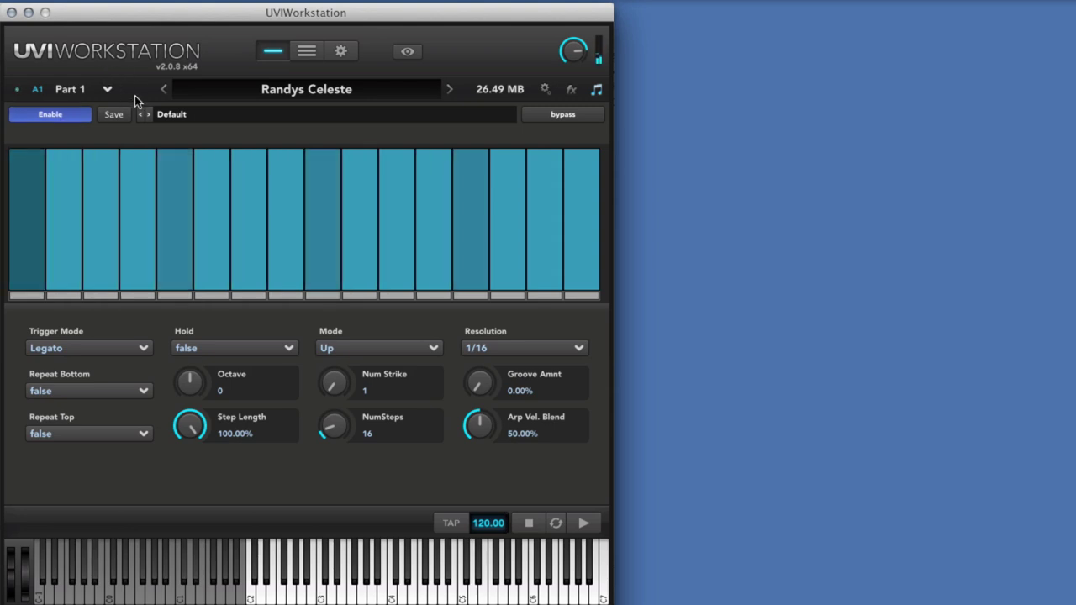
click(148, 115)
click(148, 114)
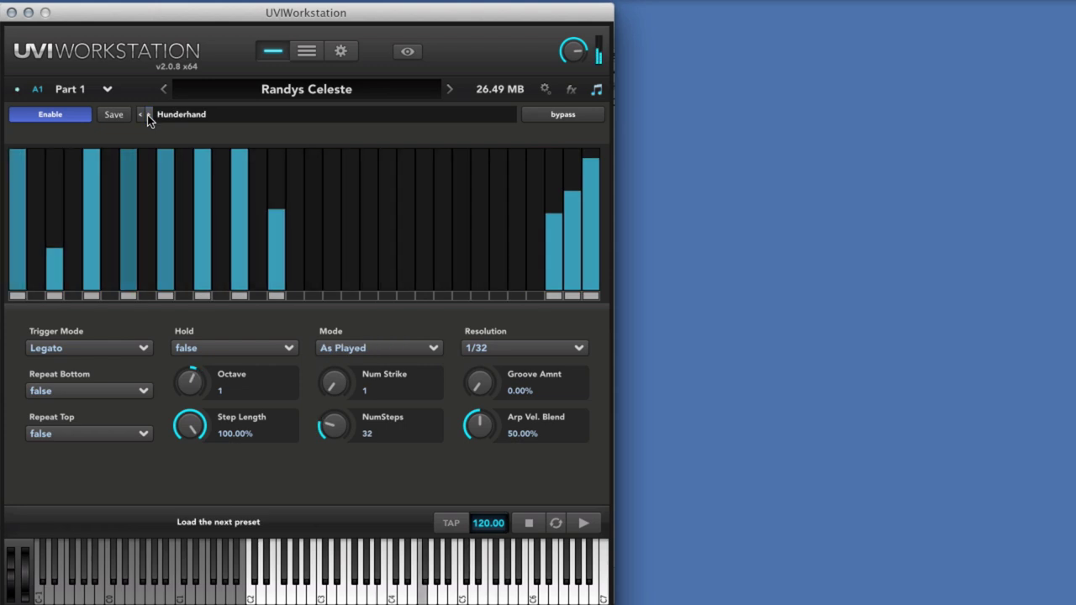
click(148, 114)
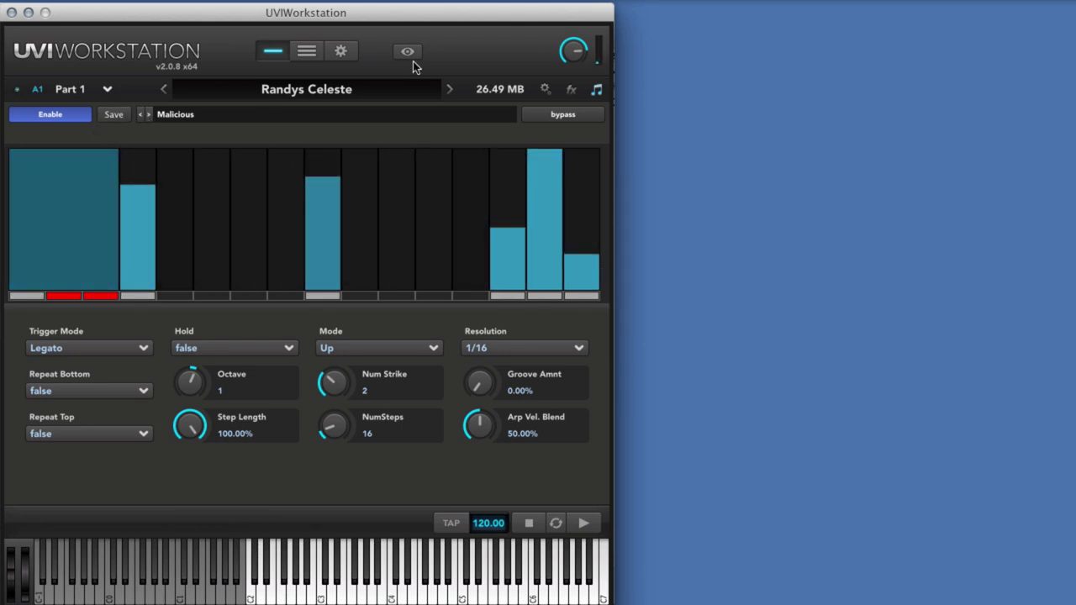
Disable the arpeggiator and return to the celeste's main instrument panel
click(52, 116)
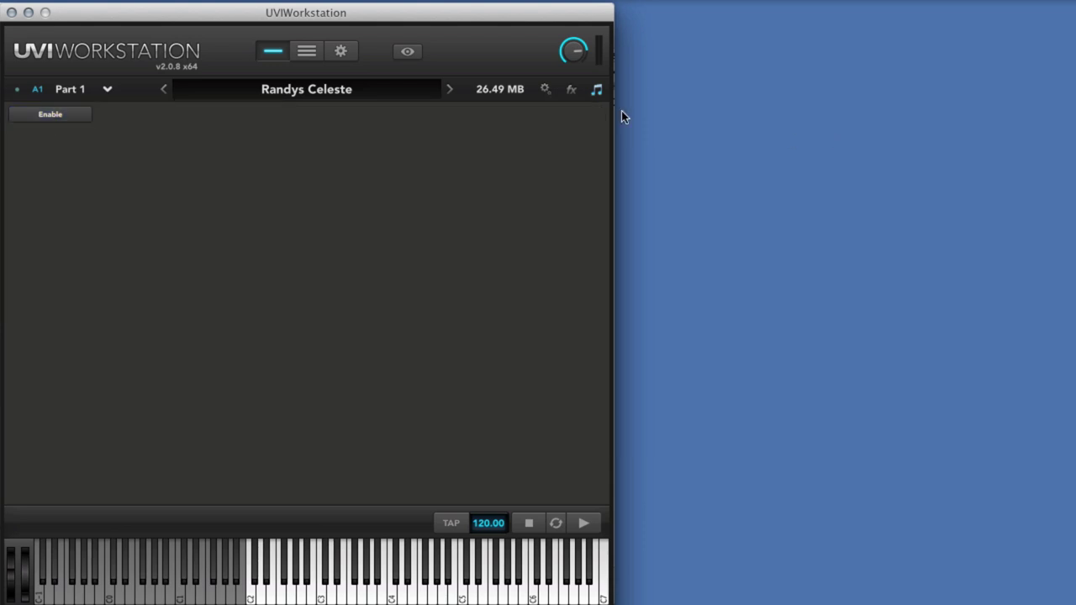
click(571, 91)
click(545, 91)
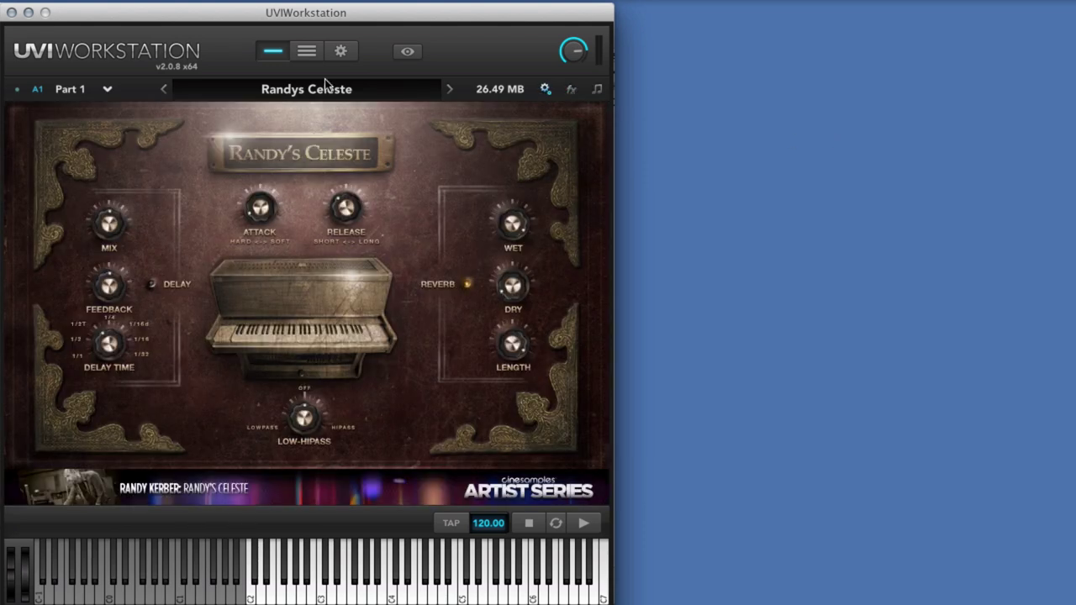
In the multi view, add empty parts and inspect A2's MIDI channel choices without changing them
click(307, 52)
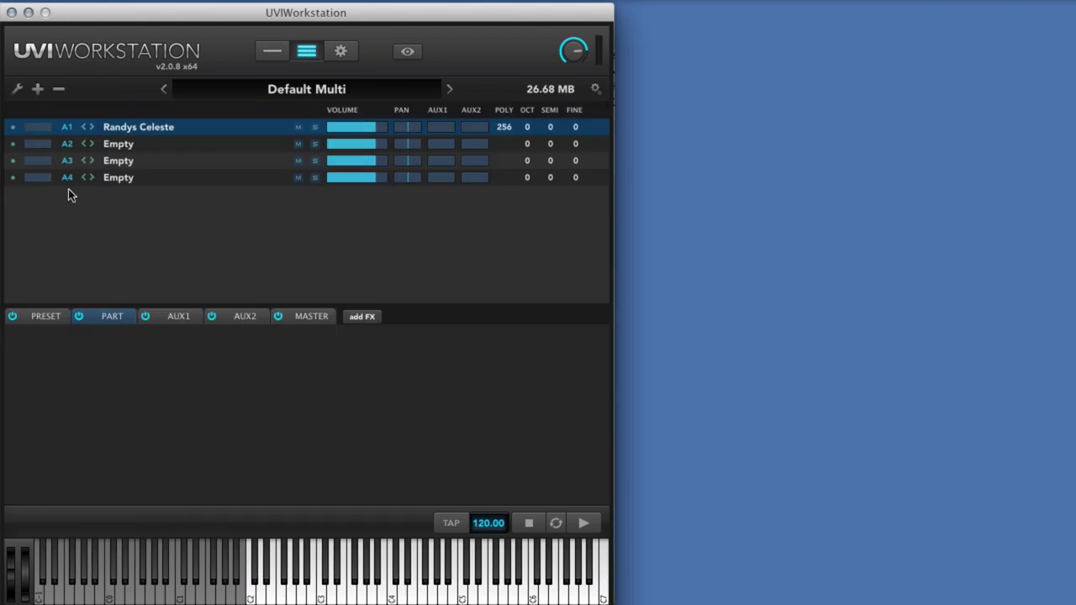
click(37, 89)
click(36, 89)
click(37, 88)
click(37, 89)
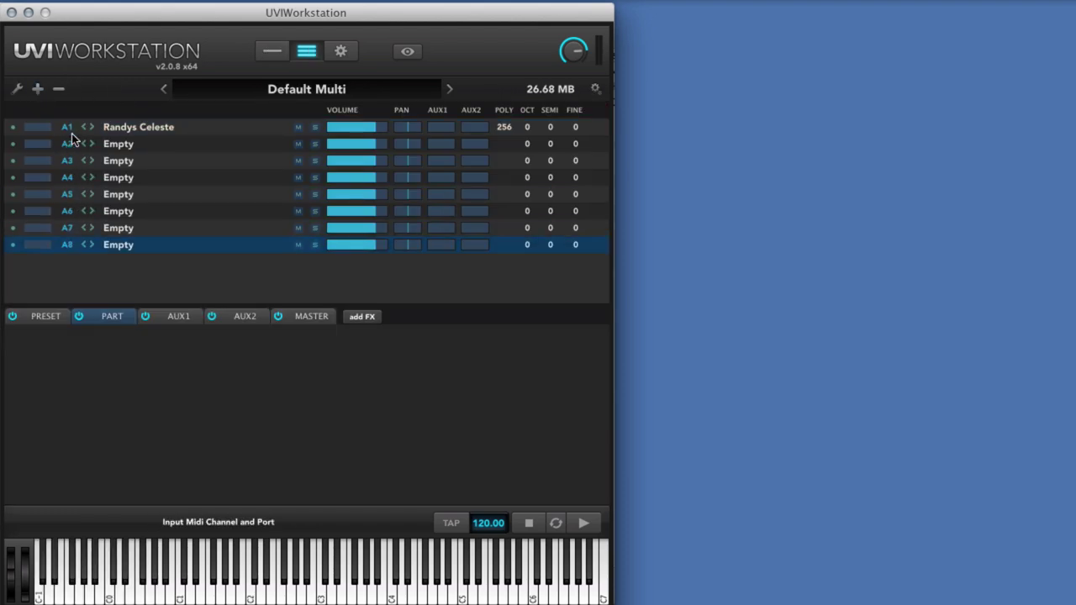
click(68, 144)
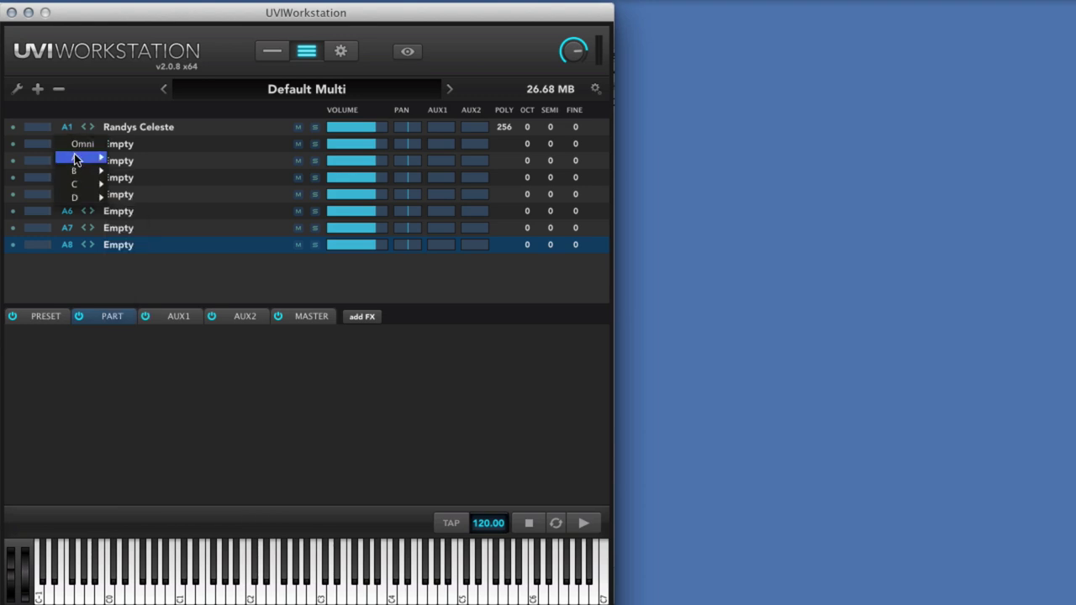
mouse_move(84, 158)
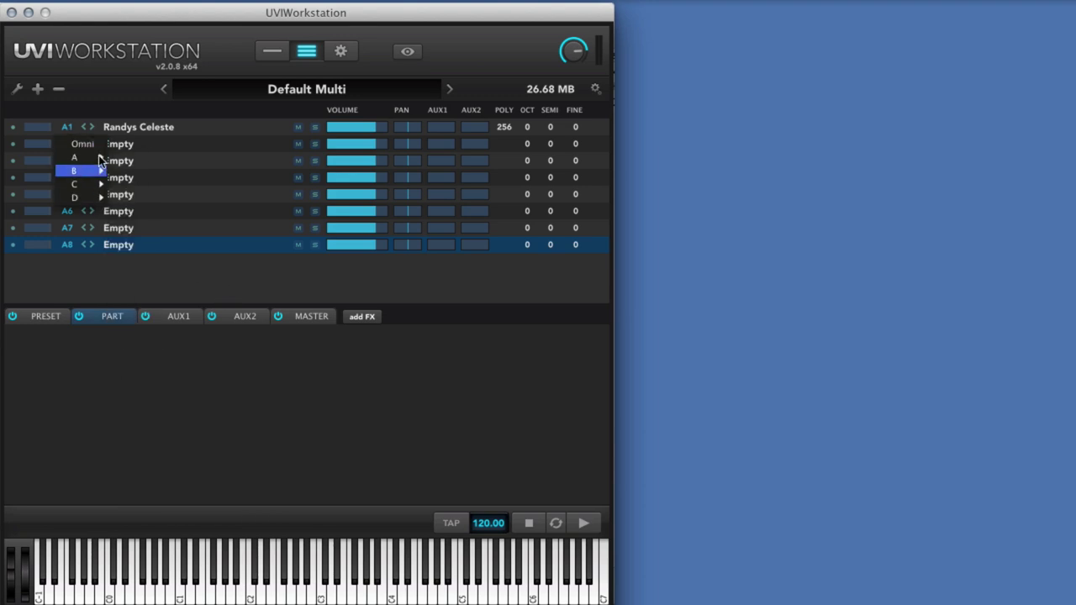
mouse_move(93, 198)
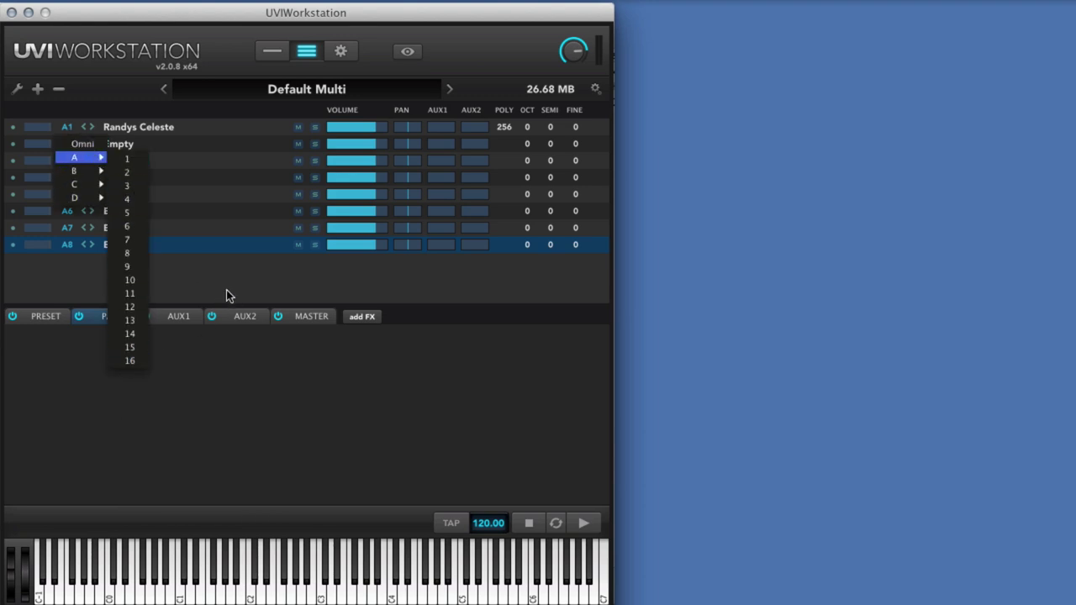
click(156, 245)
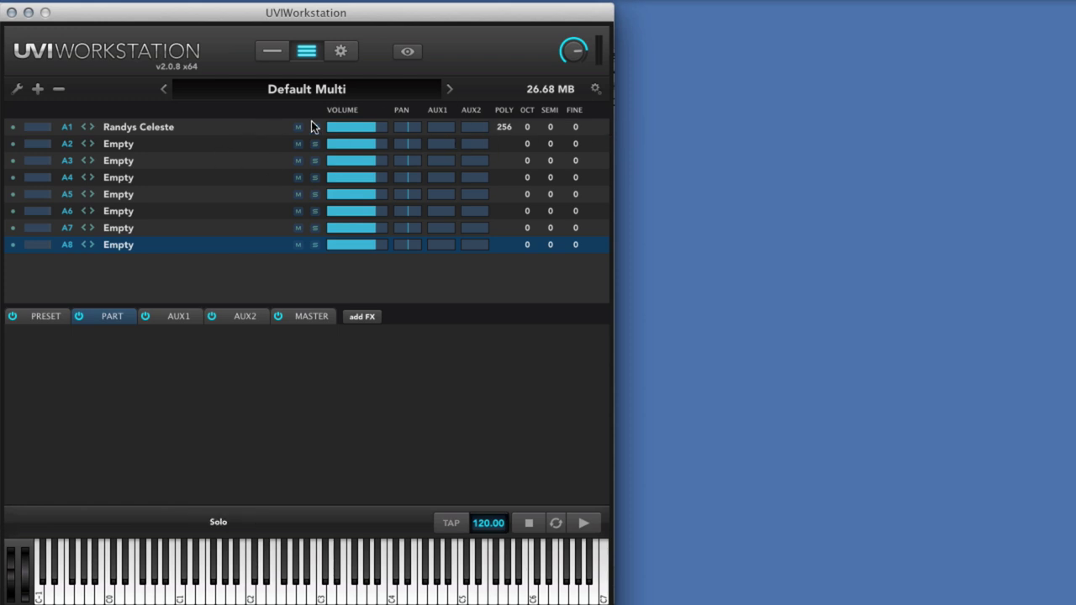
Remove the empty parts A8, A7 and A6 from the multi
click(223, 133)
click(149, 242)
click(59, 90)
click(59, 90)
click(59, 91)
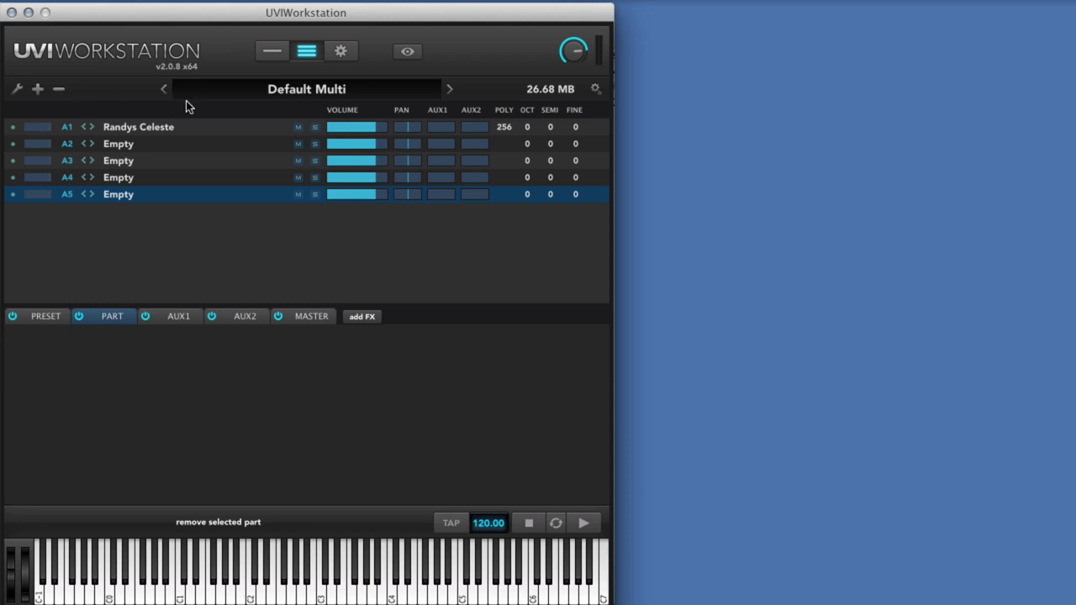
Switch to single-part view showing Part 1 with Randys Celeste
click(272, 52)
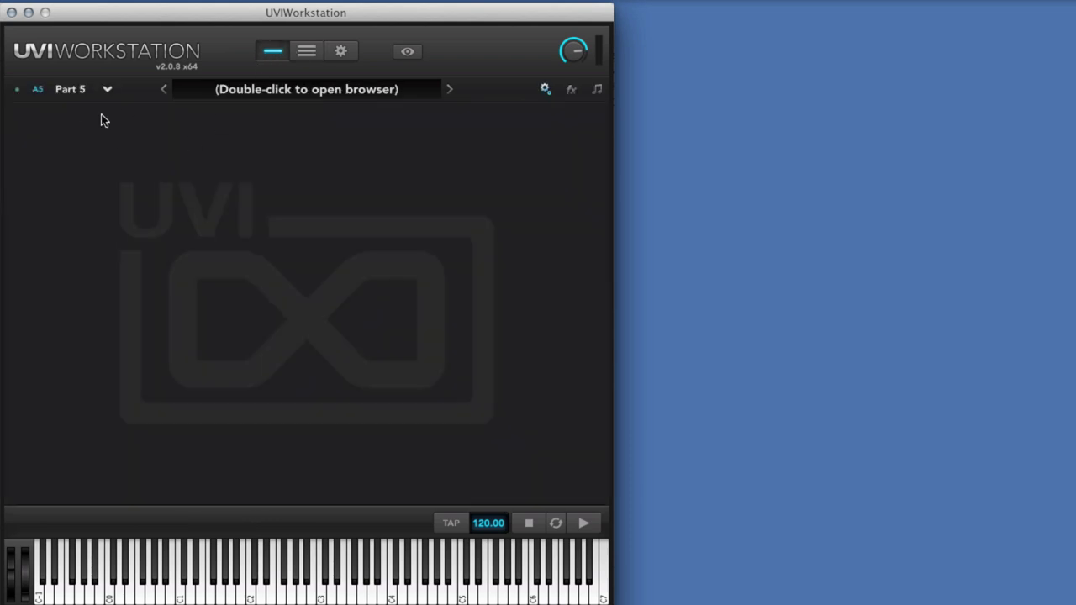
click(71, 89)
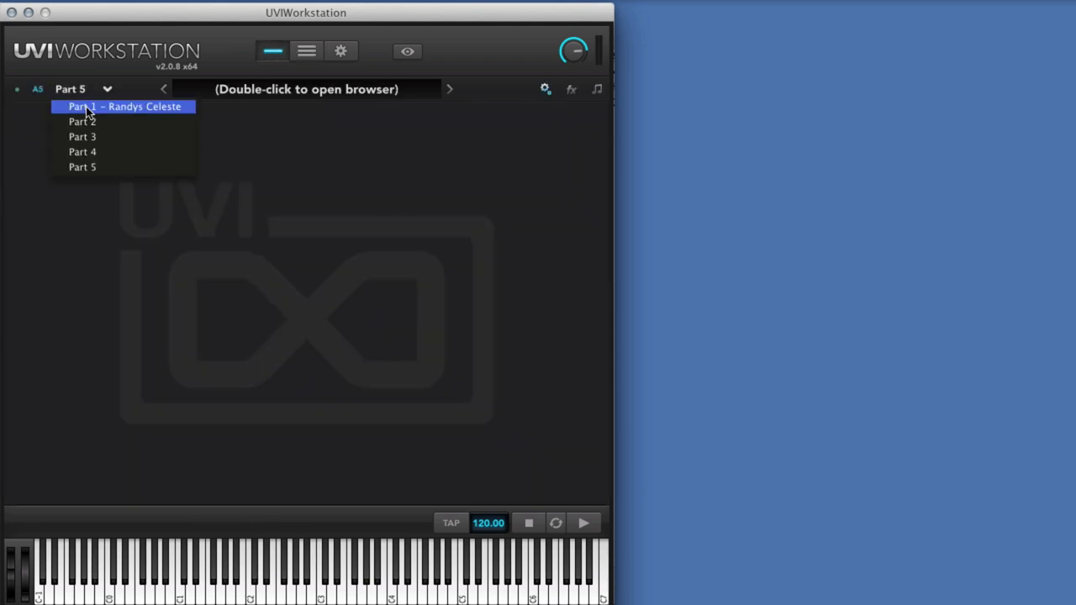
click(86, 106)
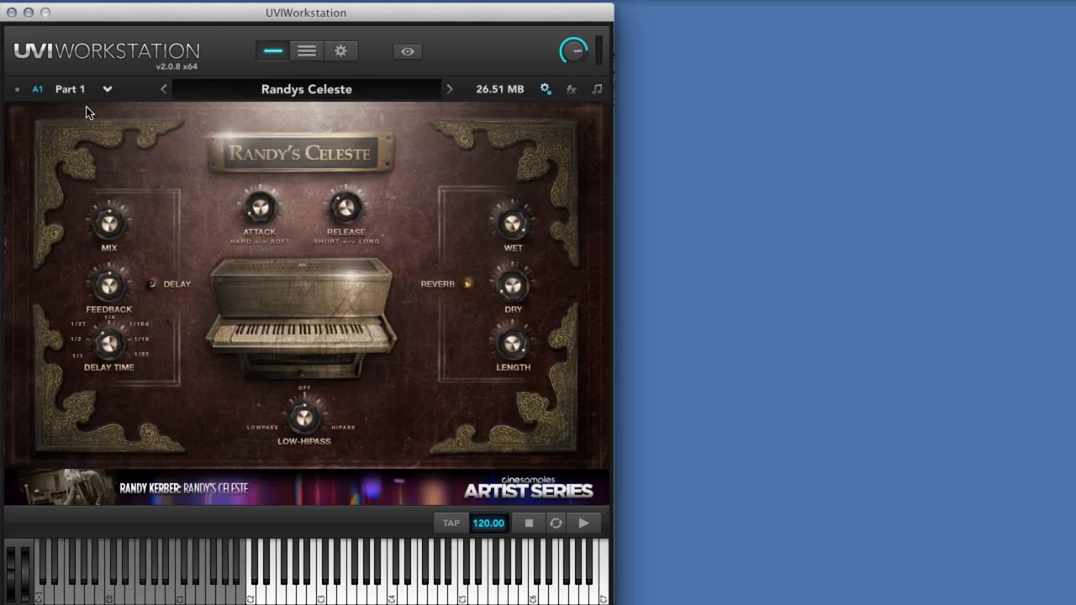
click(340, 52)
click(228, 96)
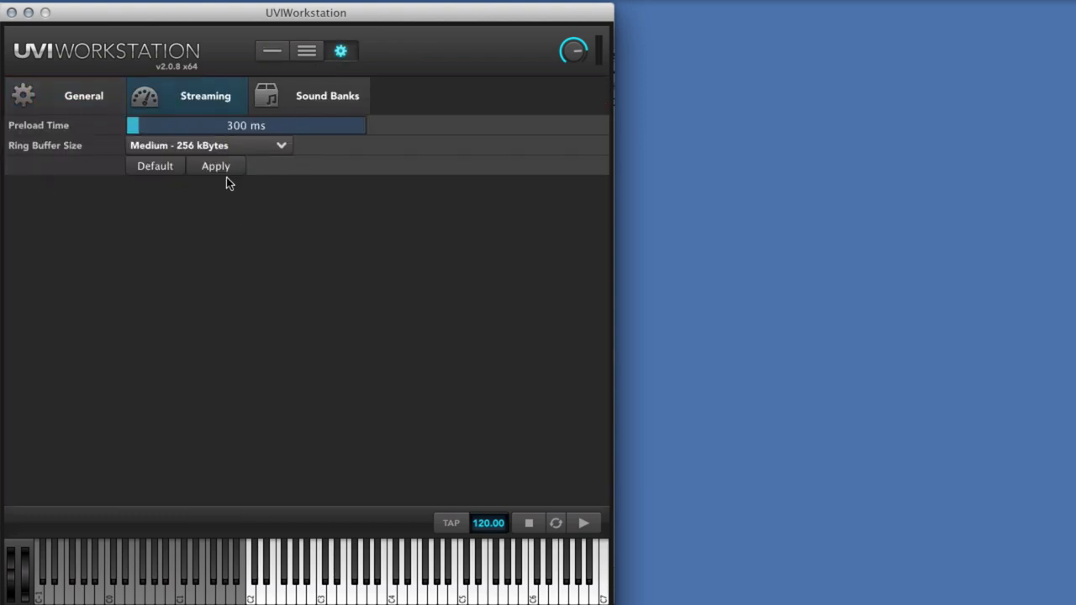
click(325, 95)
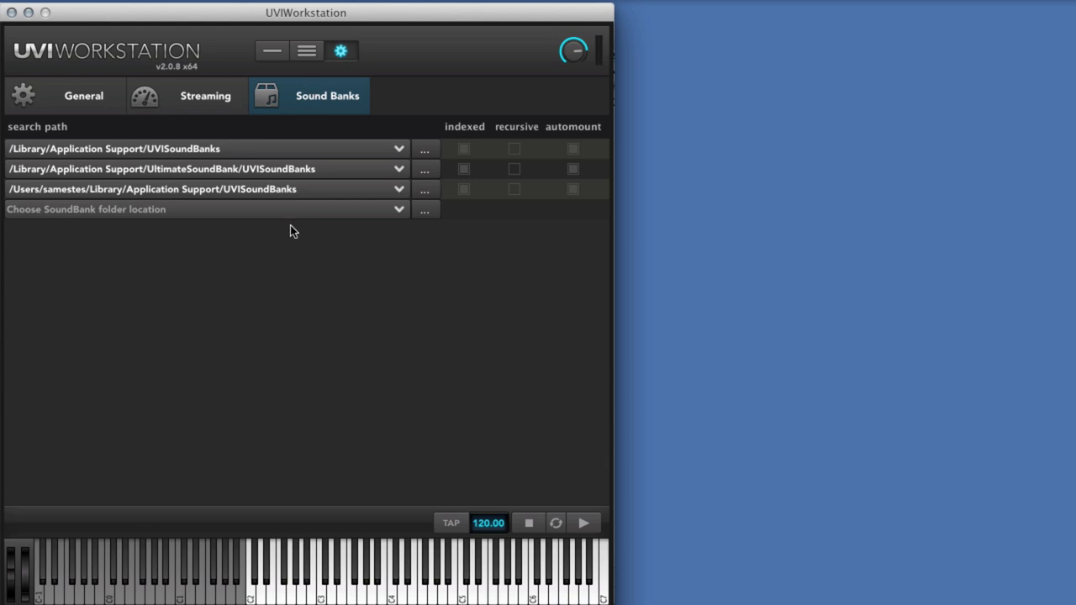
click(90, 97)
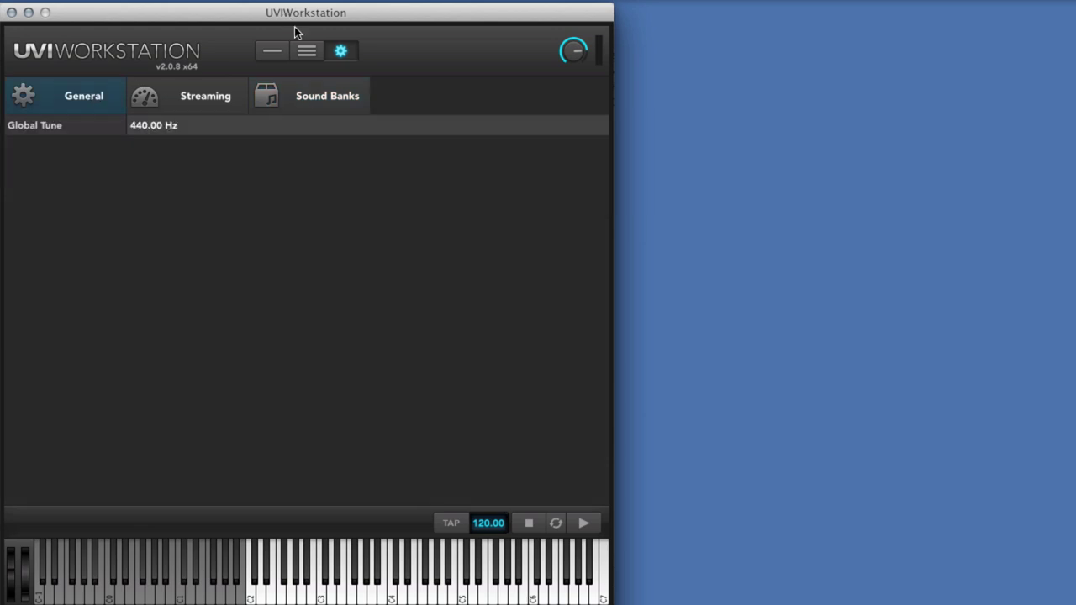
click(271, 51)
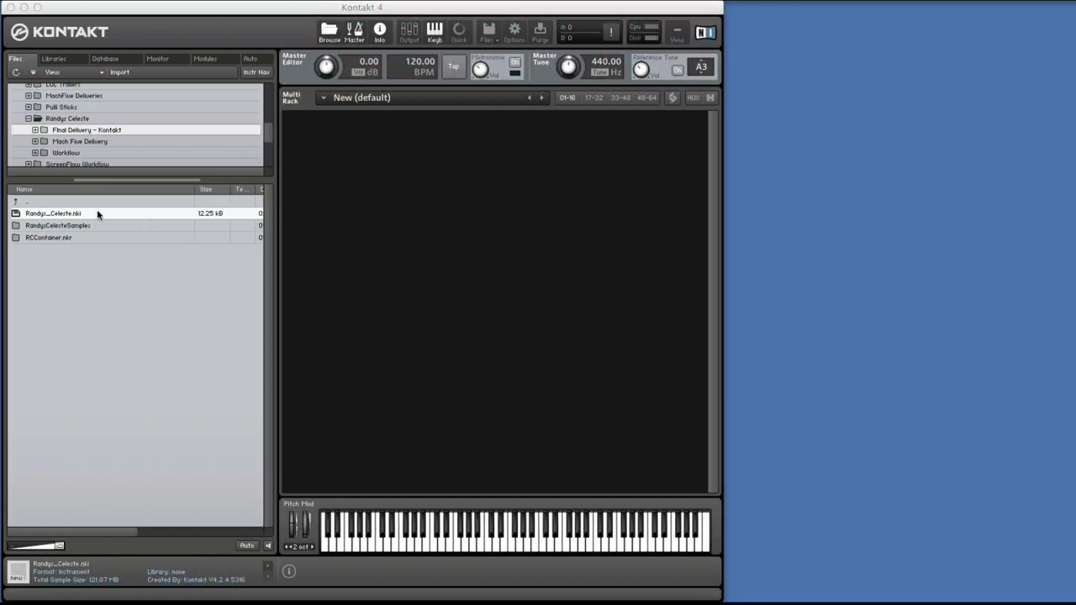
Load Randys_Celeste.nki from the Files browser and lengthen its reverb decay with the Length knob
double_click(98, 214)
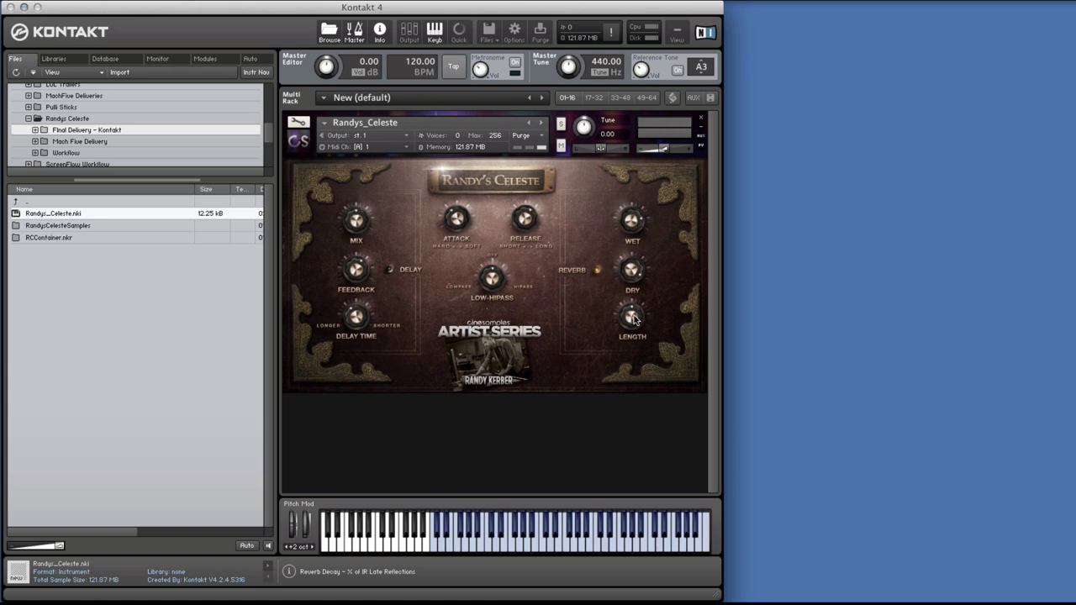
drag(635, 318, 635, 310)
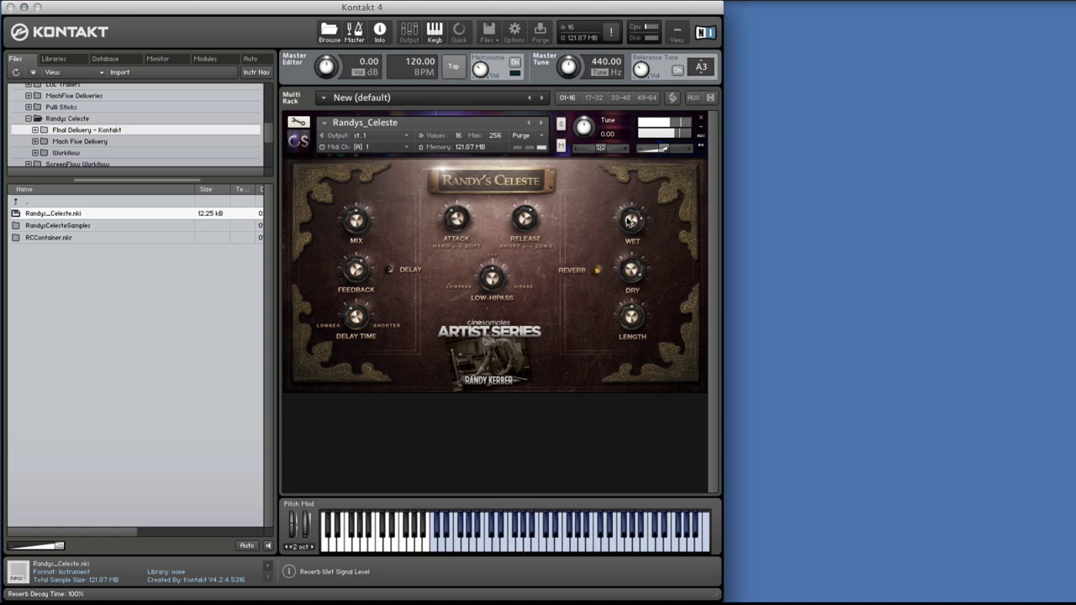
Turn reverb off and delay on, then set the delay feedback to 11.0
click(597, 271)
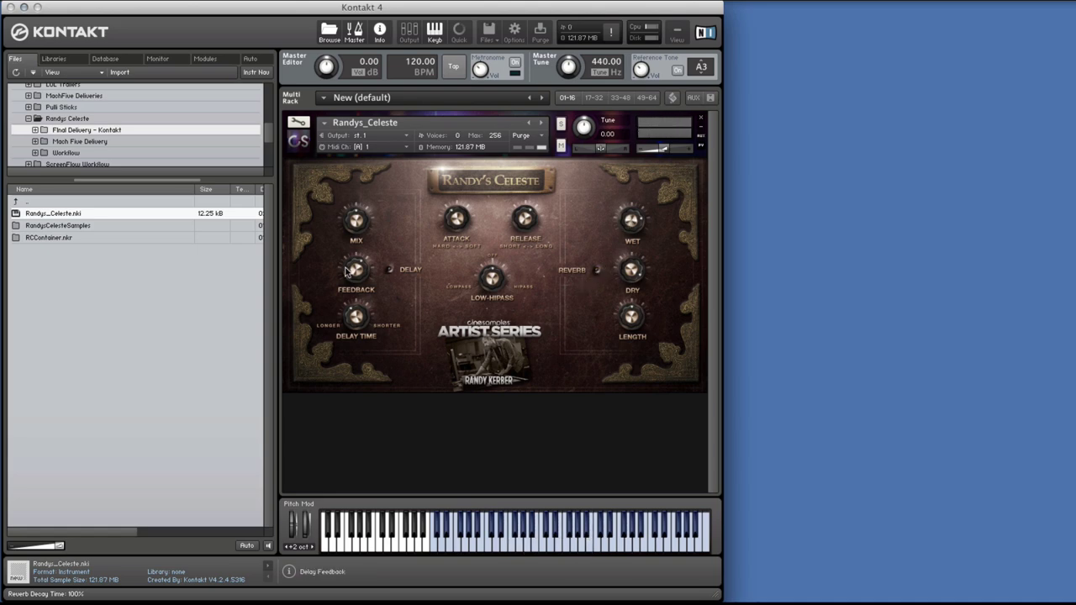
click(391, 270)
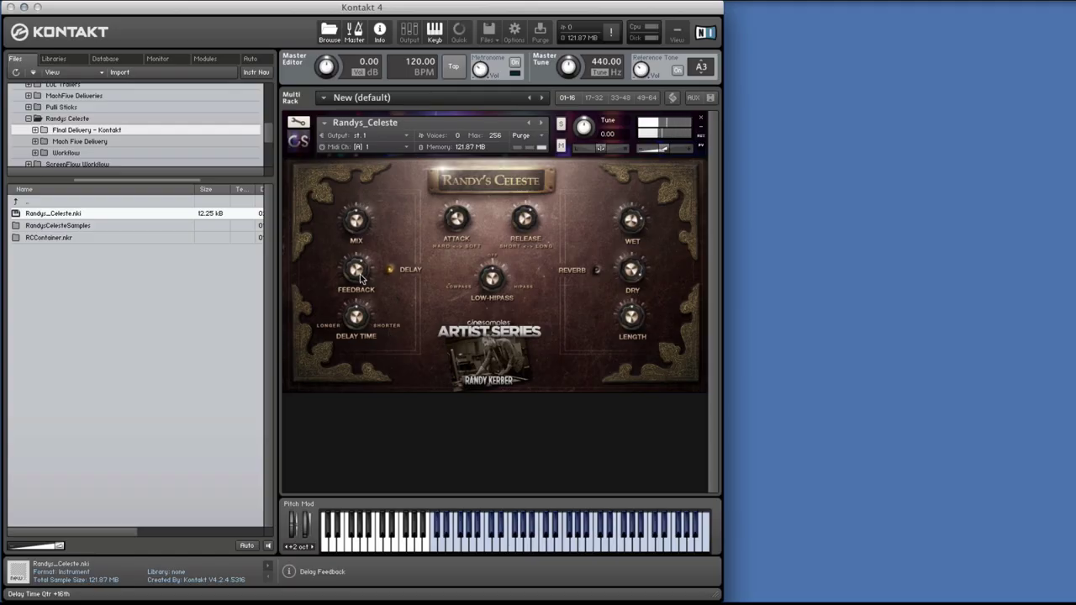
drag(355, 267, 356, 320)
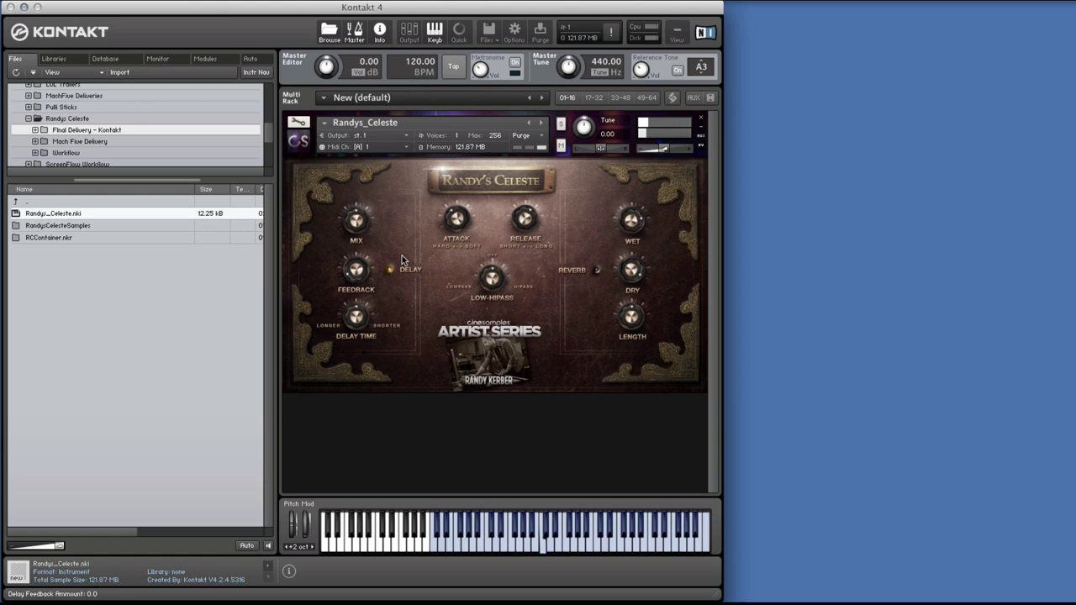
drag(357, 276, 358, 276)
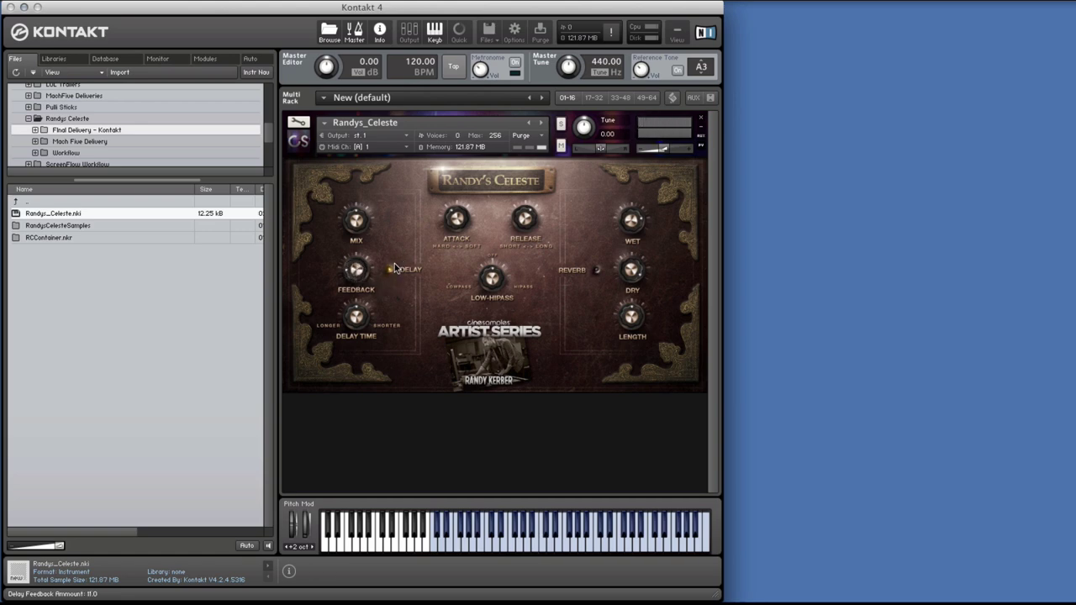
Switch delay off, reverb back on, and set the filter to high-pass at 186.5 Hz
click(390, 269)
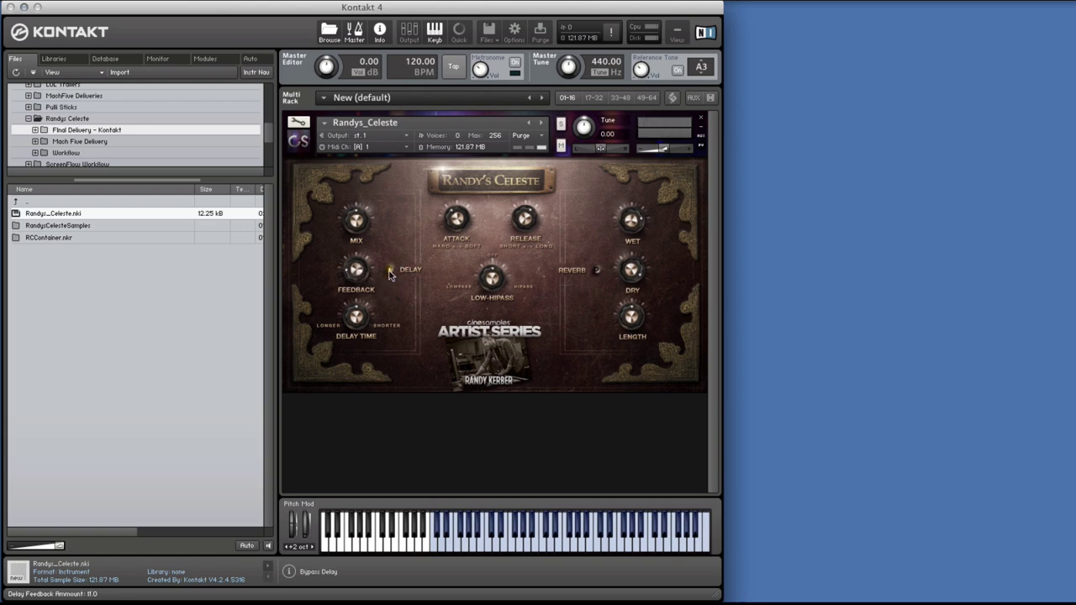
click(597, 269)
mouse_move(491, 277)
mouse_down()
mouse_move(486, 313)
mouse_move(494, 274)
mouse_up()
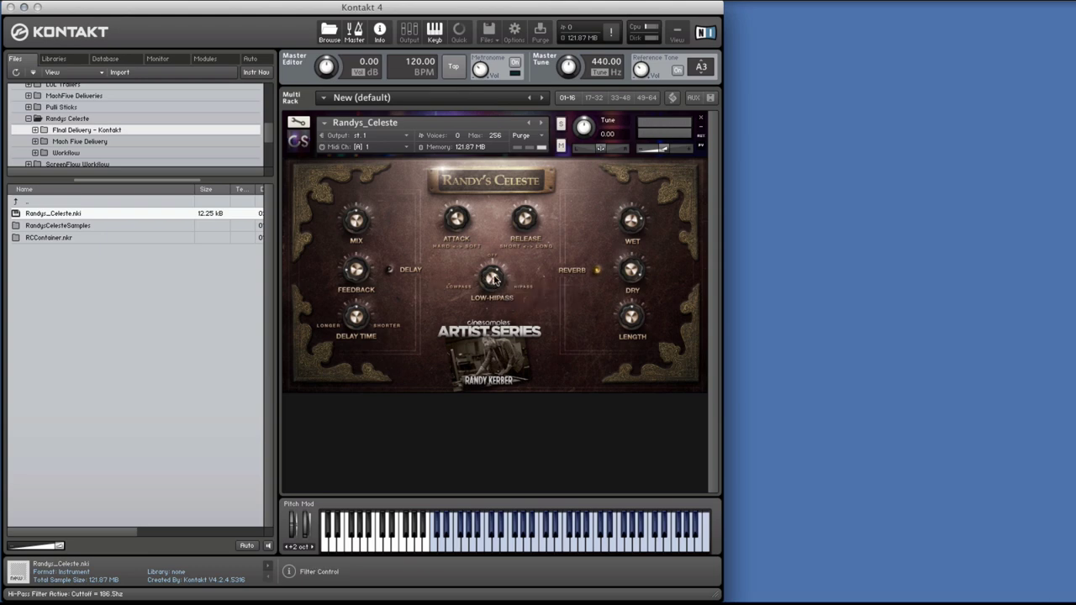
Open the Quick-Load browser with F4 and return the Low-HiPass knob to its centre off position
key(F4)
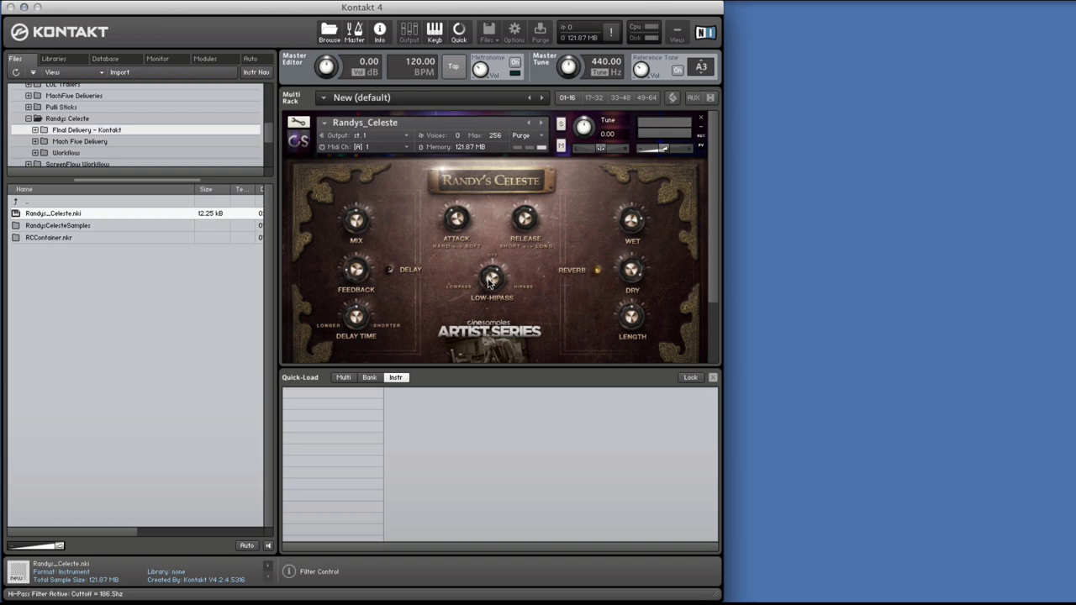
drag(491, 282, 491, 285)
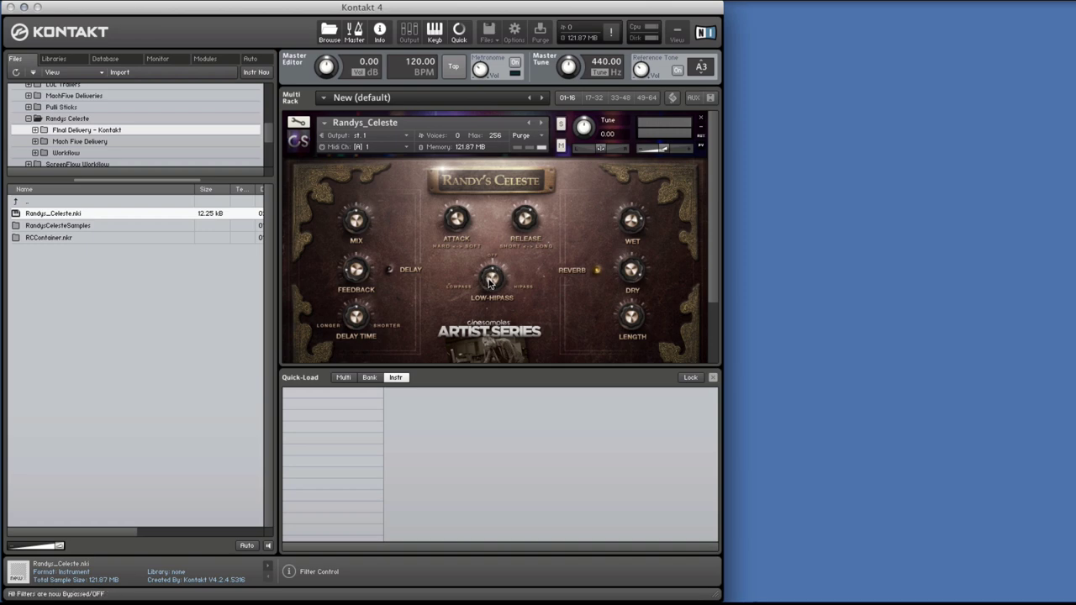